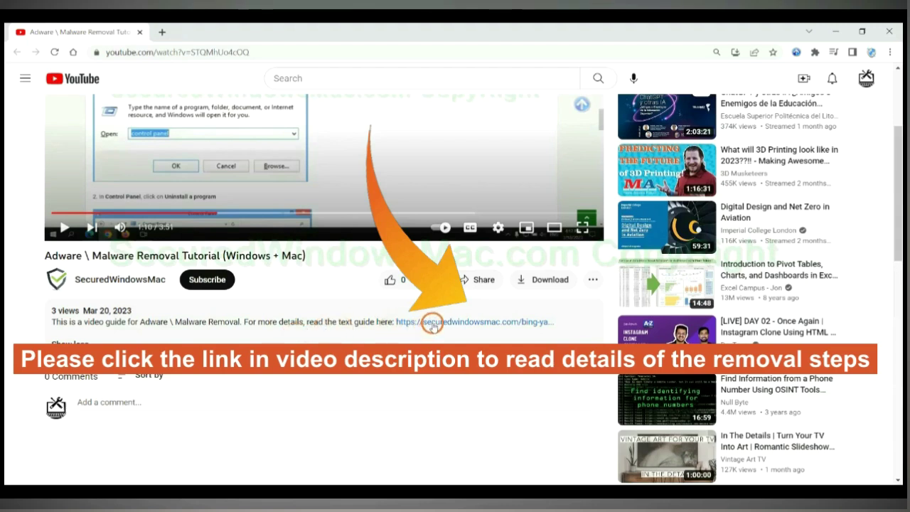
Step: Open the removal guide linked in the video description and find its Instant Automatic Removal section
left_click(432, 323)
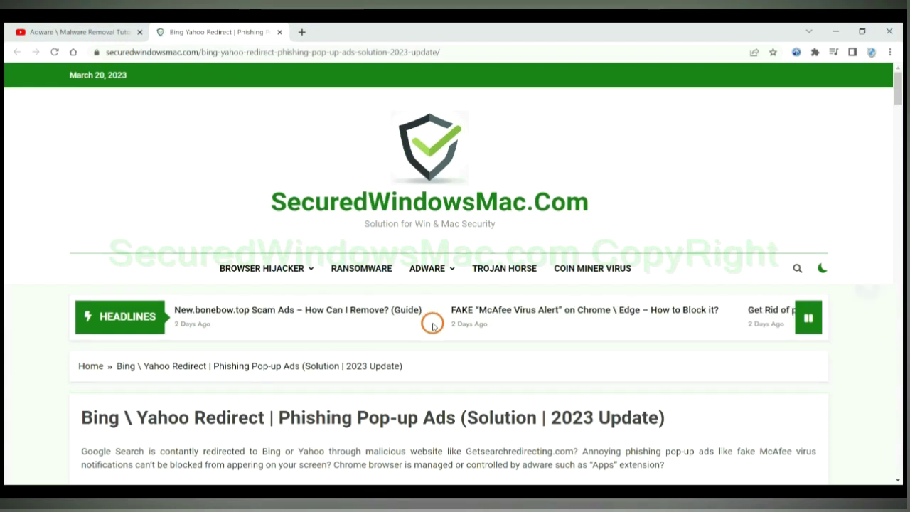
mouse_move(410, 263)
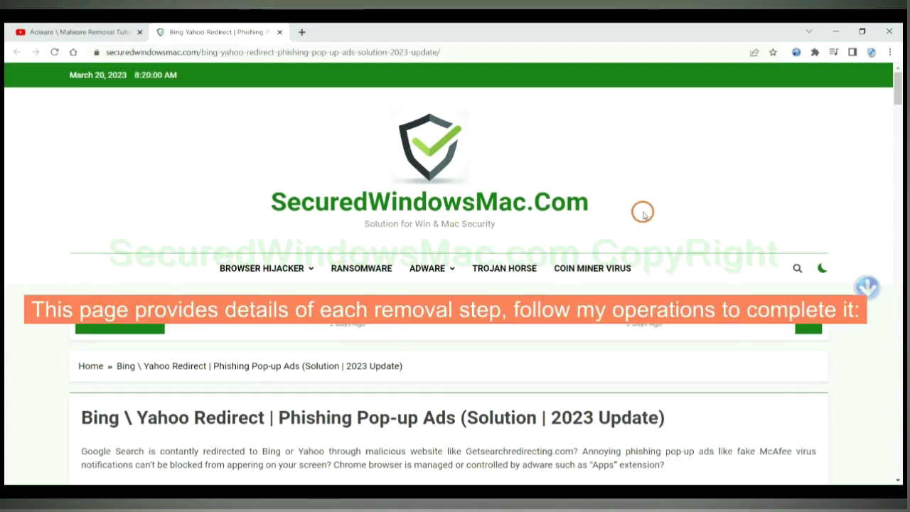
scroll(528, 274, "down", 10)
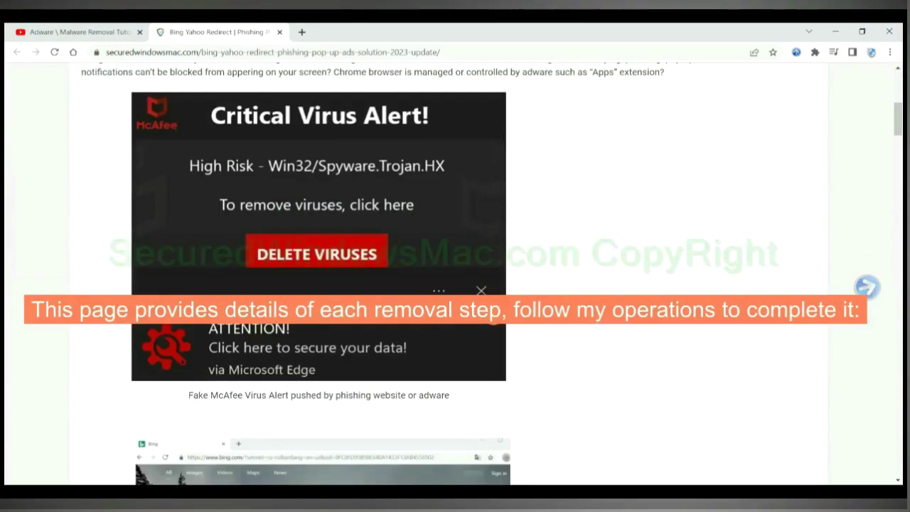
scroll(493, 314, "down", 6)
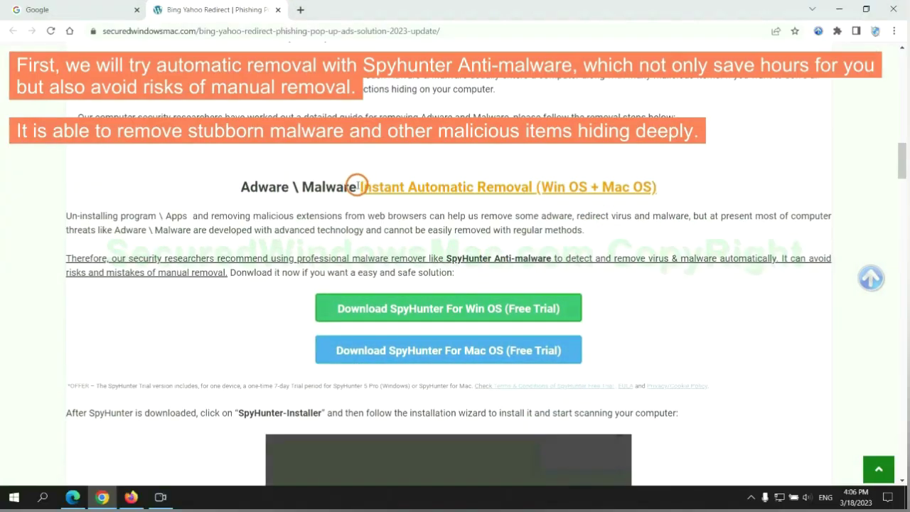
left_click_drag(357, 186, 529, 187)
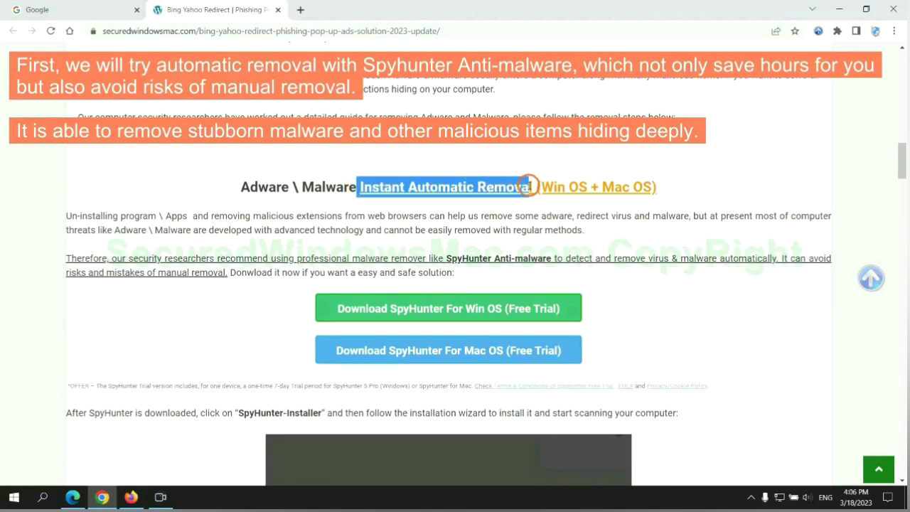
left_click(450, 154)
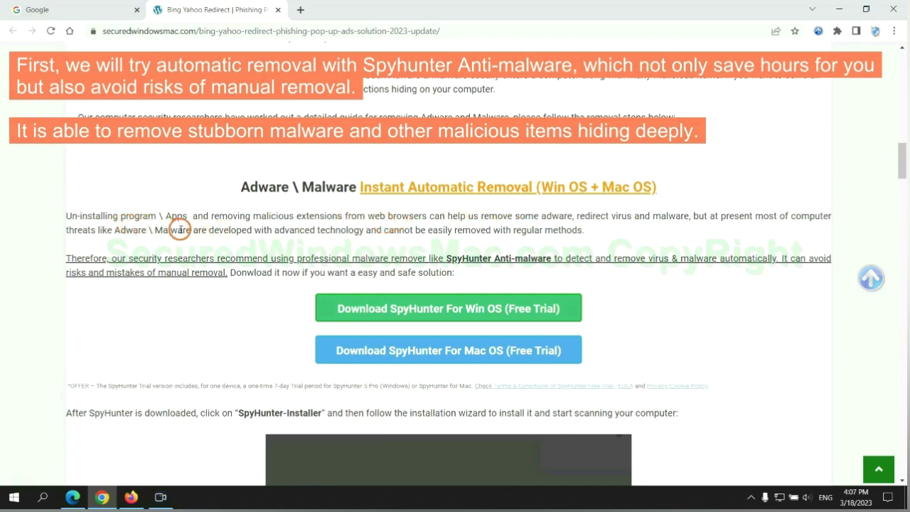
Step: Download the SpyHunter free trial for Win OS and keep the installer file
scroll(412, 234, "down", 1)
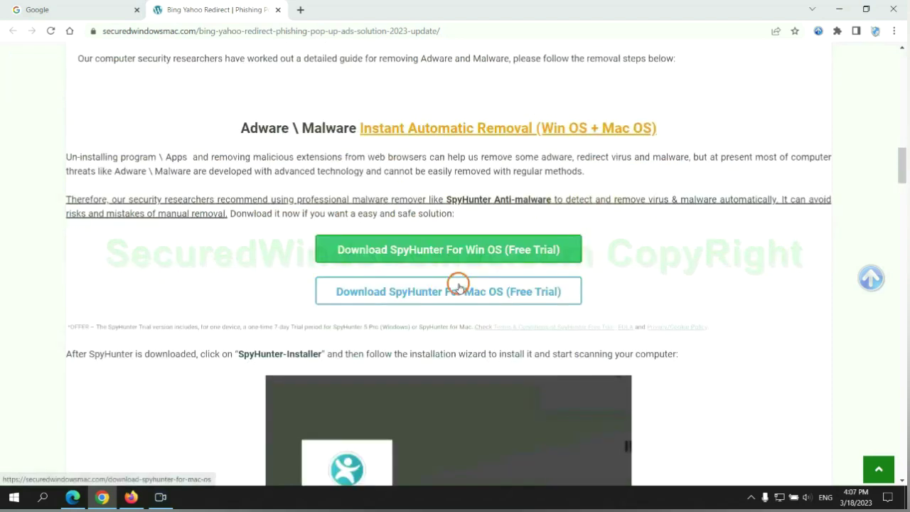
scroll(458, 286, "down", 1)
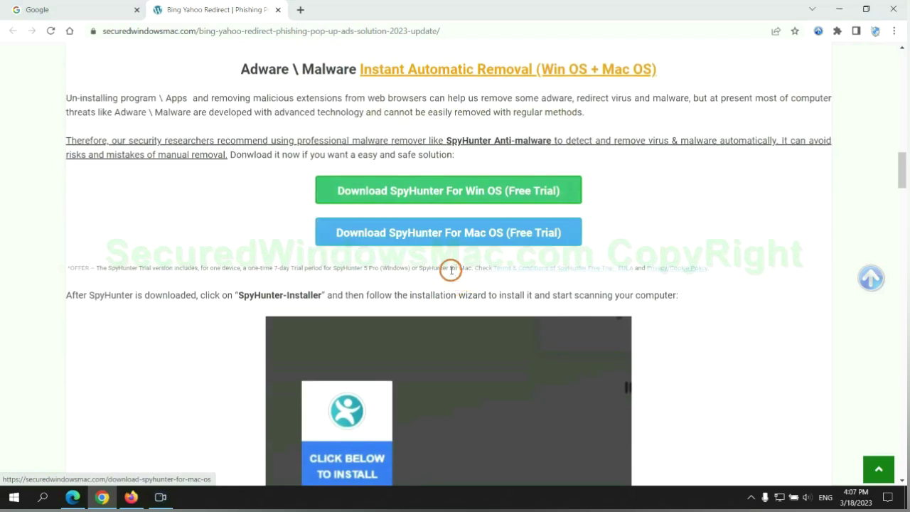
scroll(451, 268, "down", 1)
left_click(459, 134)
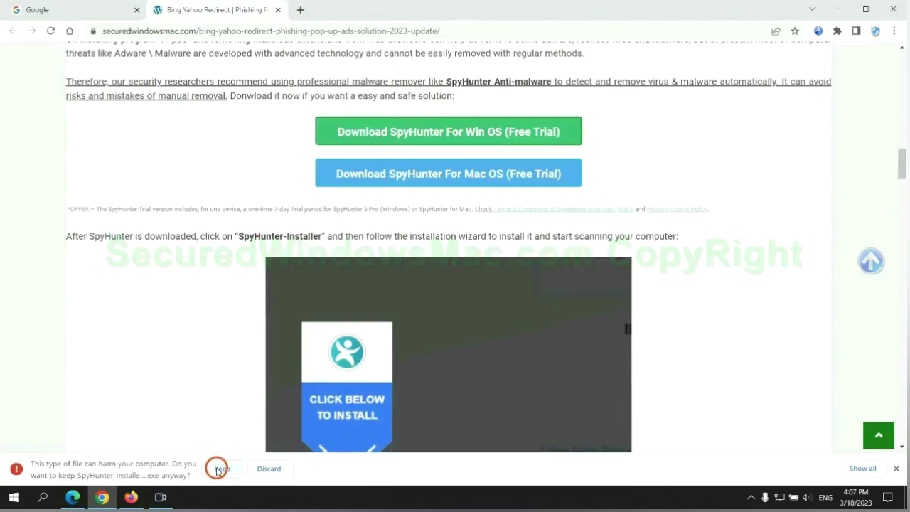
left_click(220, 469)
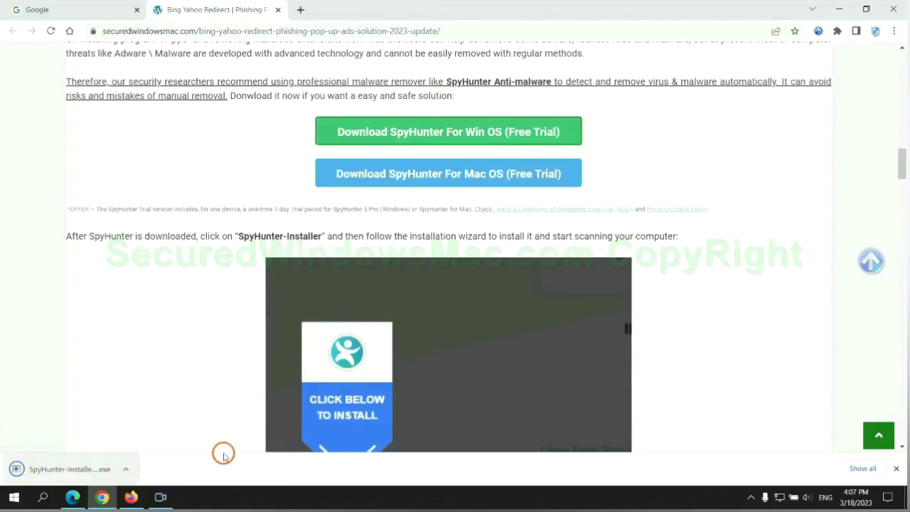
Step: Run the downloaded SpyHunter 5 installer and accept the EULA and Privacy Policy
left_click(86, 469)
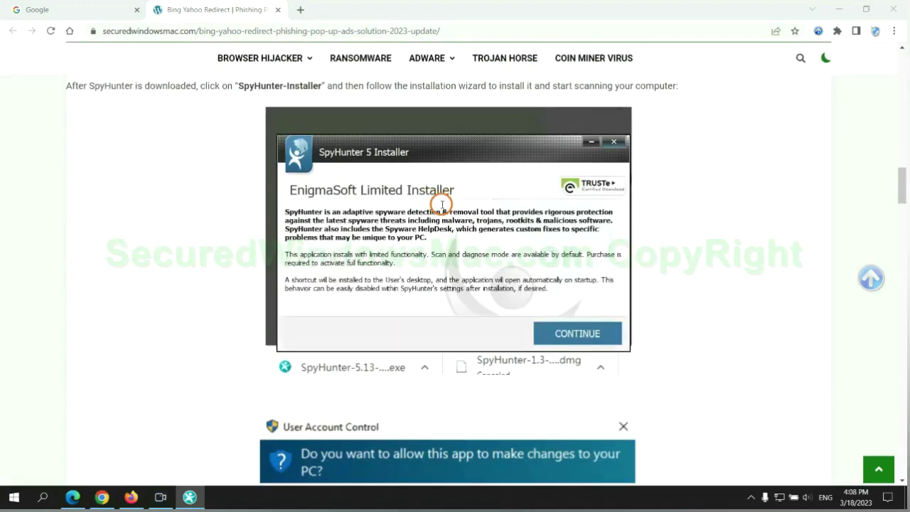
left_click(596, 333)
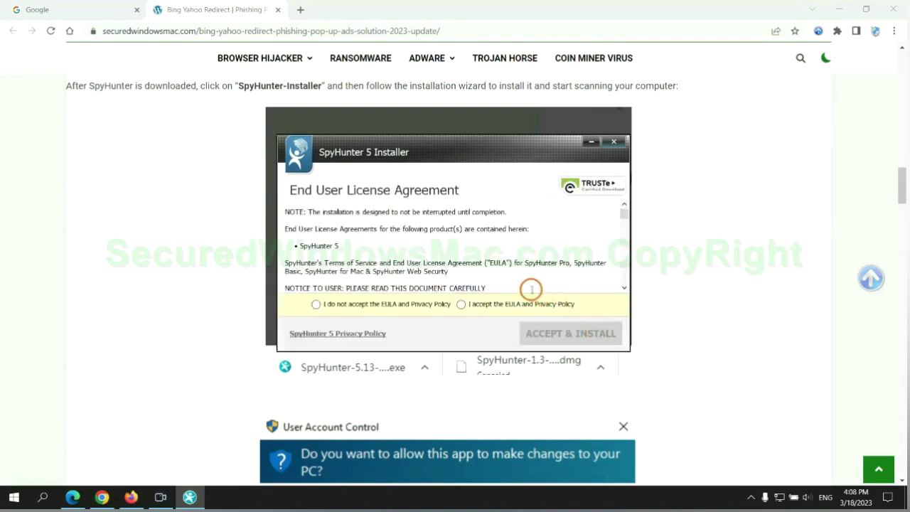
left_click(460, 304)
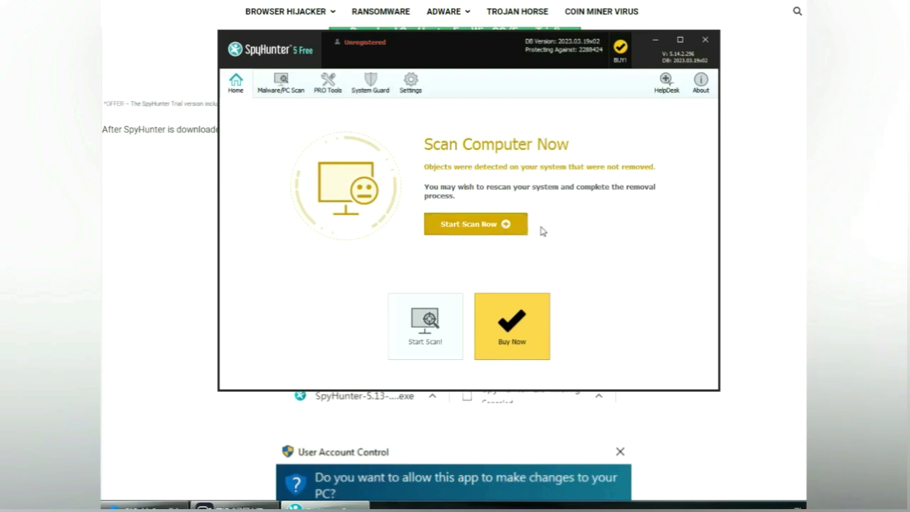
Step: Scan the computer with SpyHunter and choose the 7-day free trial for removing the detected objects
left_click(512, 224)
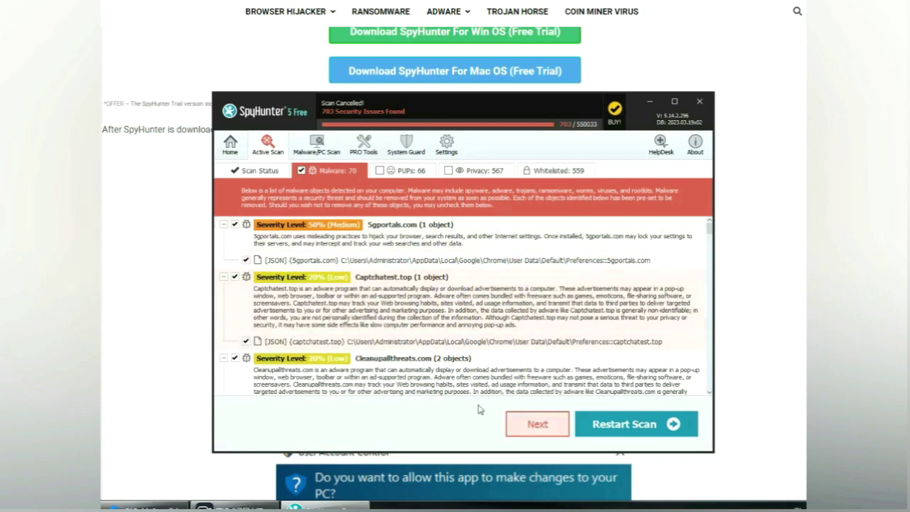
left_click(537, 424)
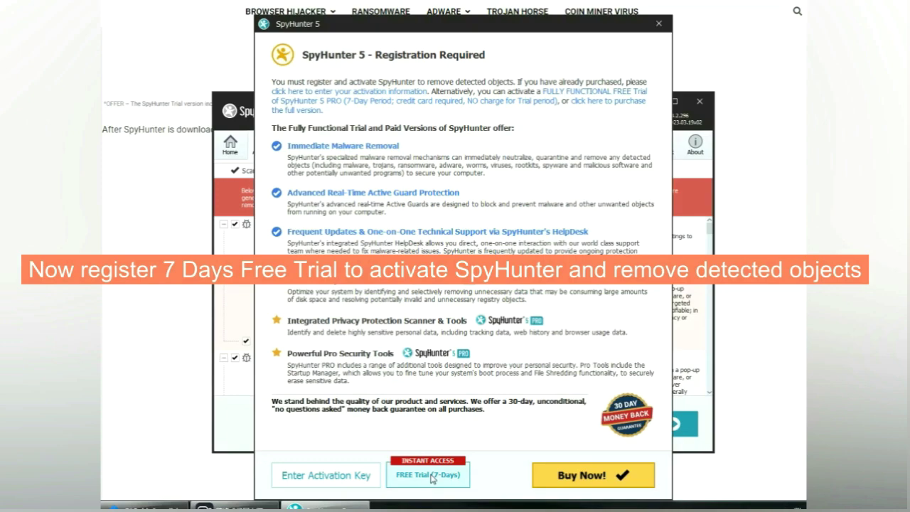
left_click(428, 475)
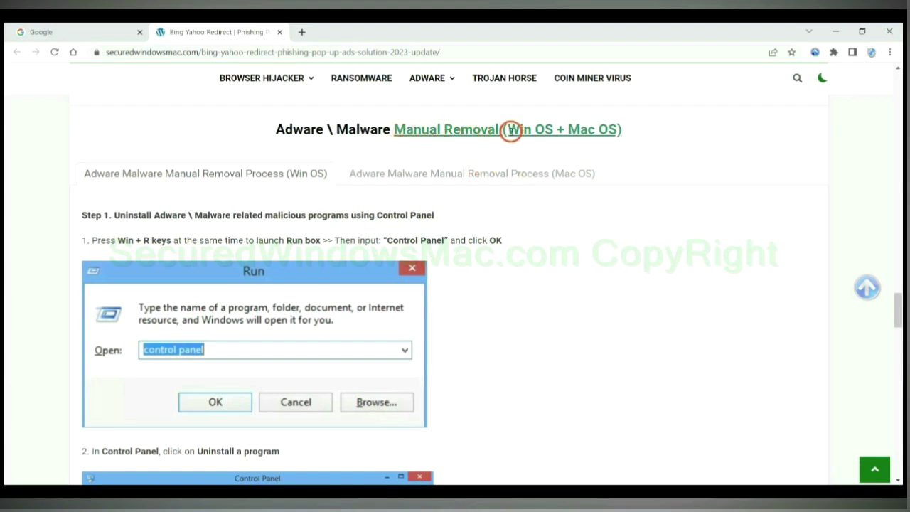
Step: Read the guide's Manual Removal section for Win OS, focusing on Step 1 about uninstalling malicious programs through Control Panel
left_click_drag(508, 132, 553, 130)
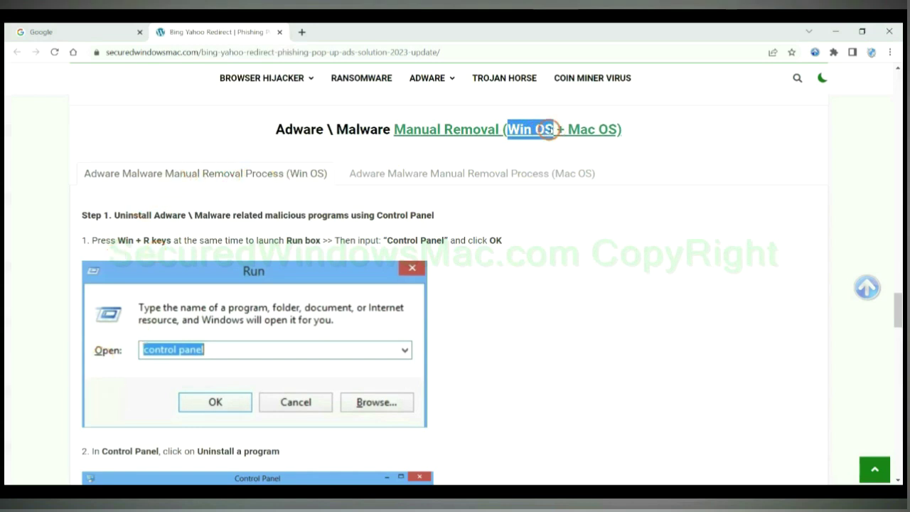
left_click_drag(566, 129, 615, 129)
left_click(465, 171)
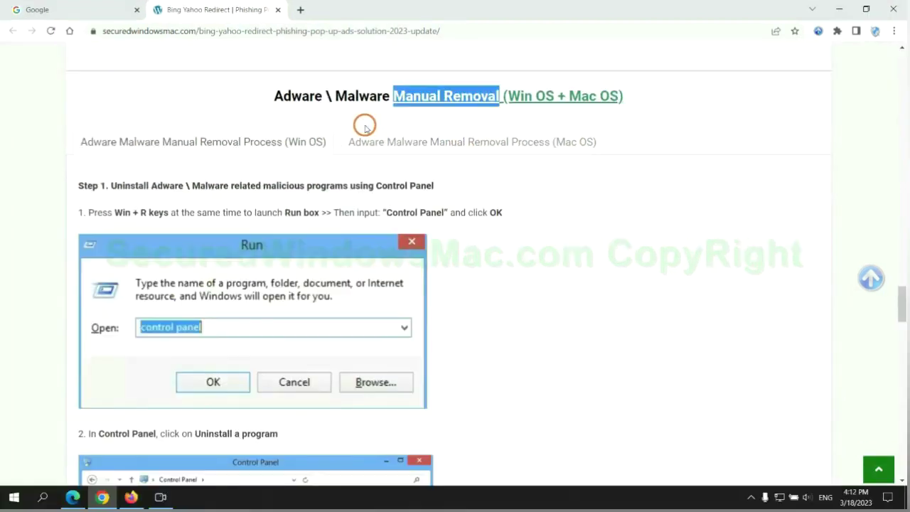
scroll(339, 246, "up", 2)
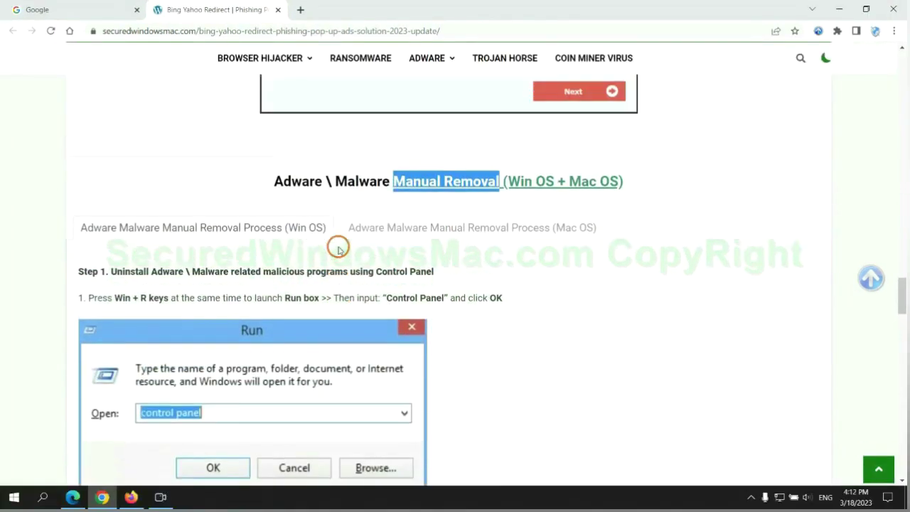
scroll(285, 234, "up", 1)
scroll(223, 163, "down", 3)
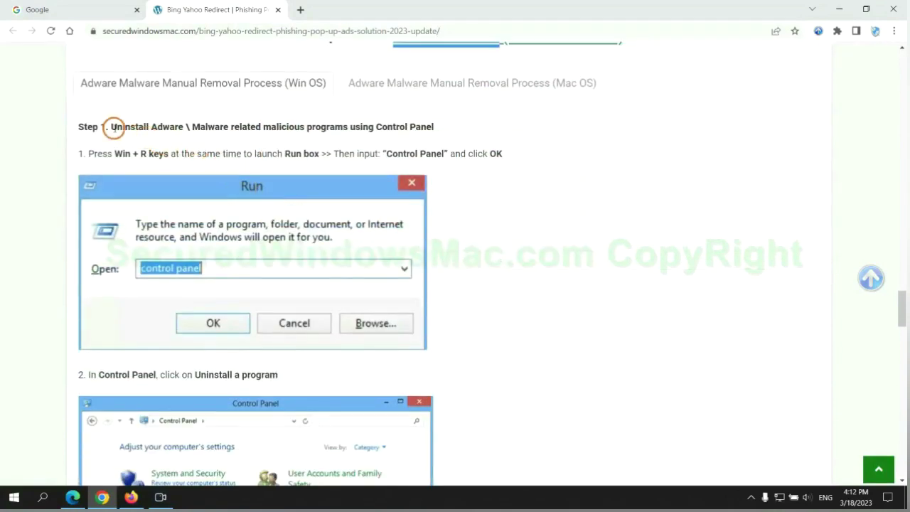
left_click_drag(124, 130, 348, 130)
left_click(602, 186)
scroll(563, 186, "down", 2)
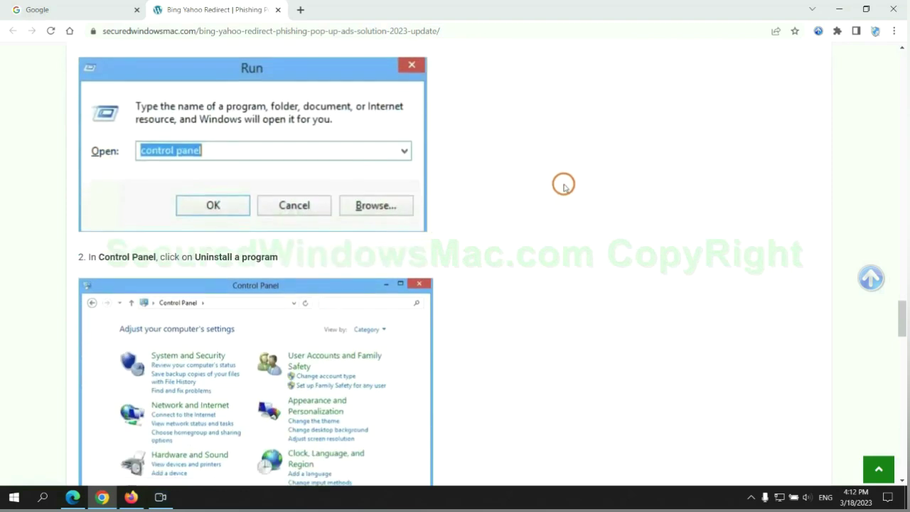
Step: Launch Control Panel by running "control panel" from the Run dialog and open the list of programs to uninstall
key("super+r")
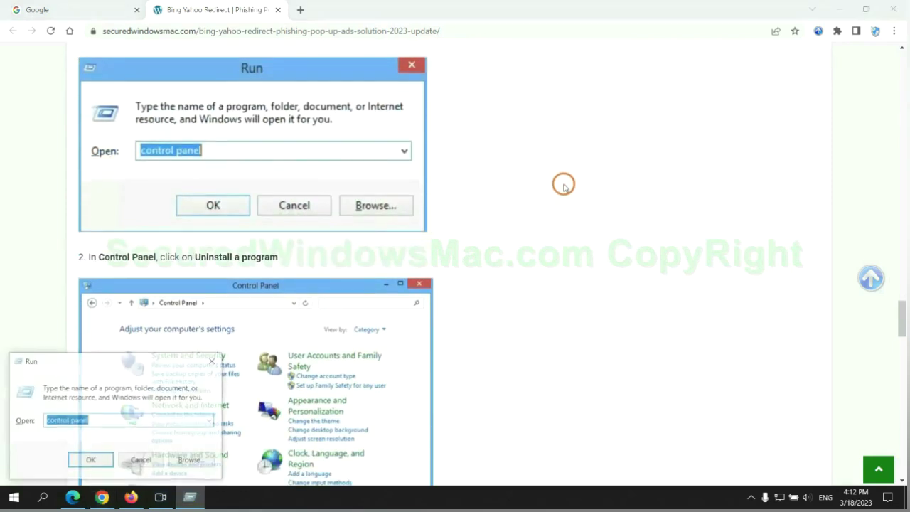
type("con")
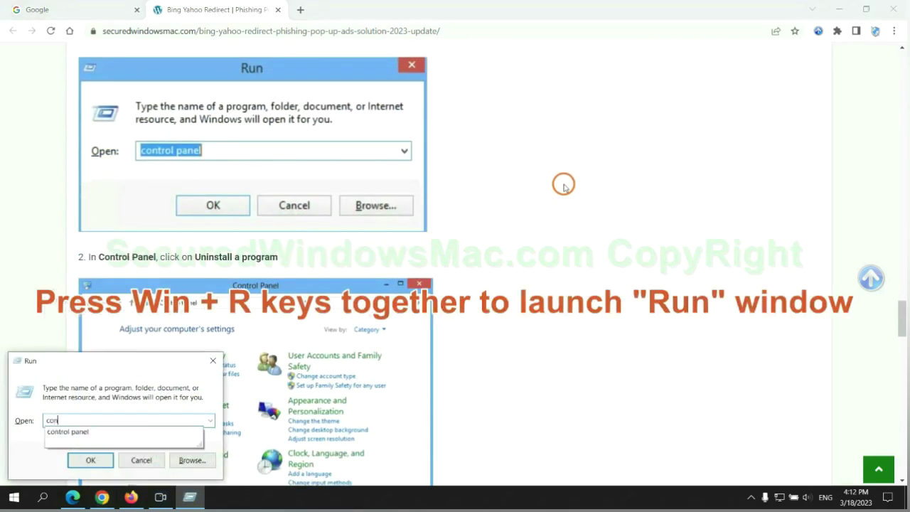
type("trol")
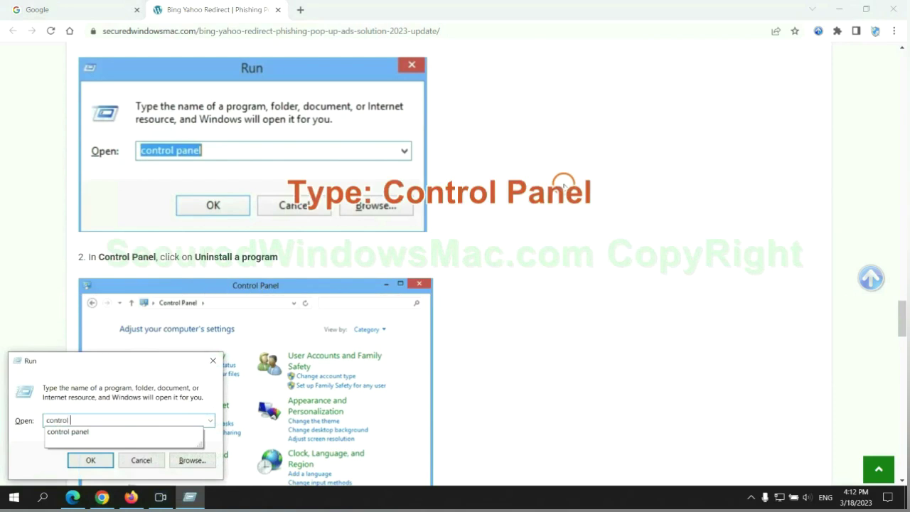
type(" panel")
key("Return")
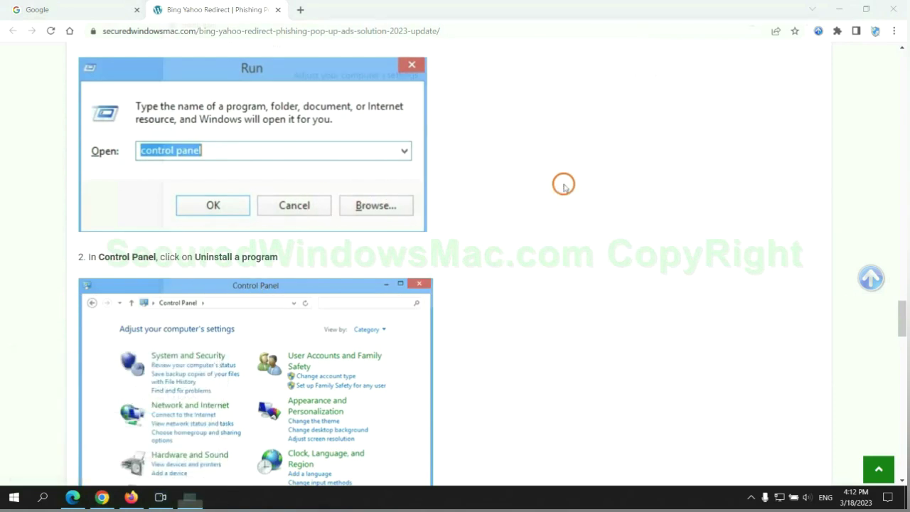
left_click(359, 250)
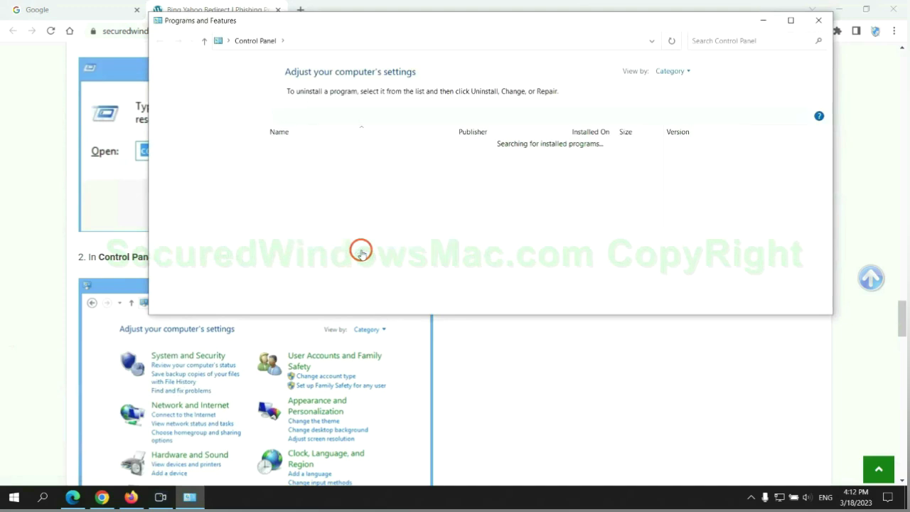
Step: Show the Uninstall/Change option for Lantern, and close Programs and Features without uninstalling it
right_click(304, 168)
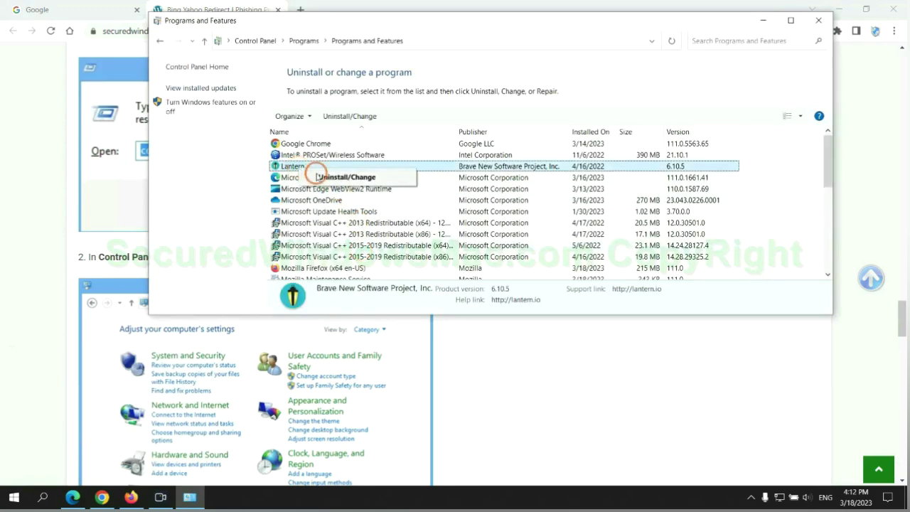
left_click(818, 20)
left_click(818, 20)
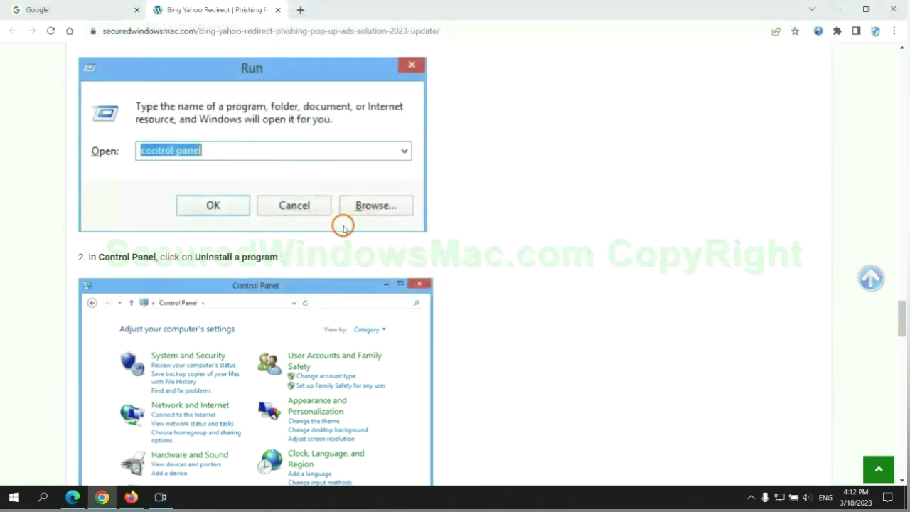
Step: Read Step 2 of the guide on removing malicious browser extensions
scroll(266, 304, "down", 6)
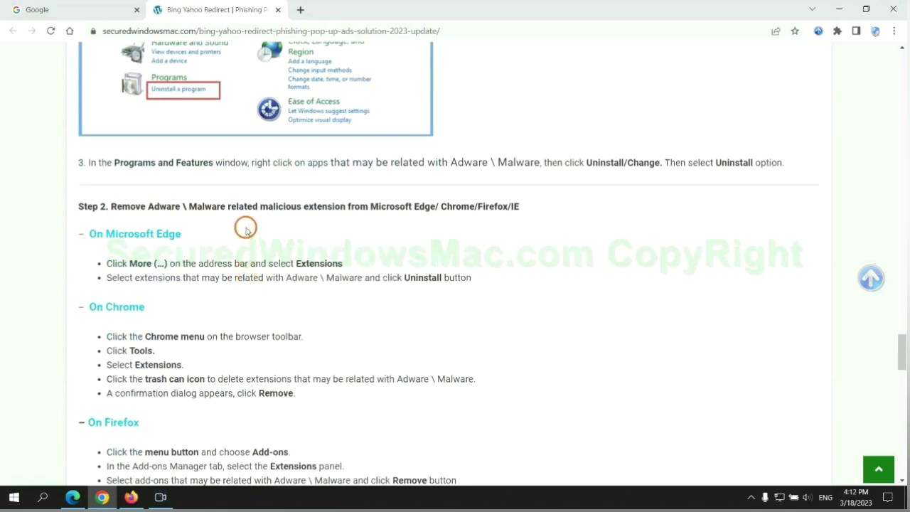
left_click_drag(258, 208, 349, 207)
left_click(349, 207)
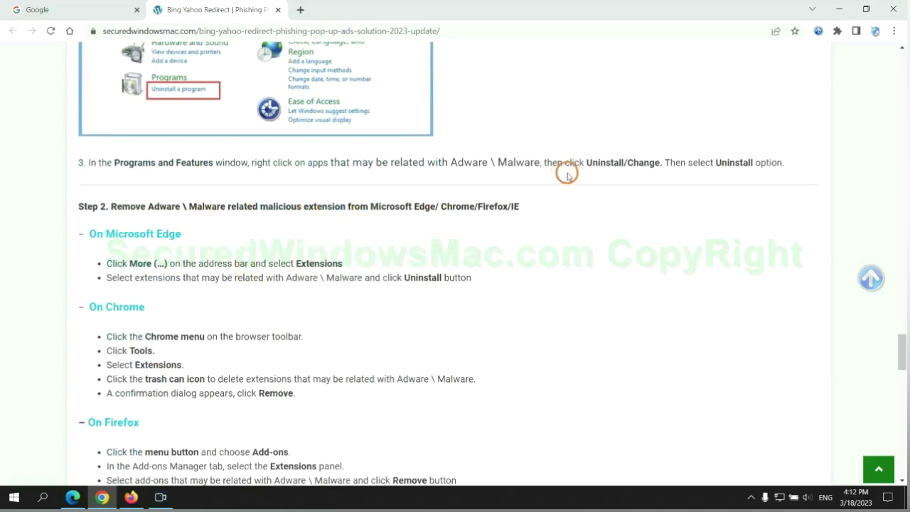
Step: Switch to Microsoft Edge and remove the McAfee WebAdvisor extension on the extension management page
left_click(76, 490)
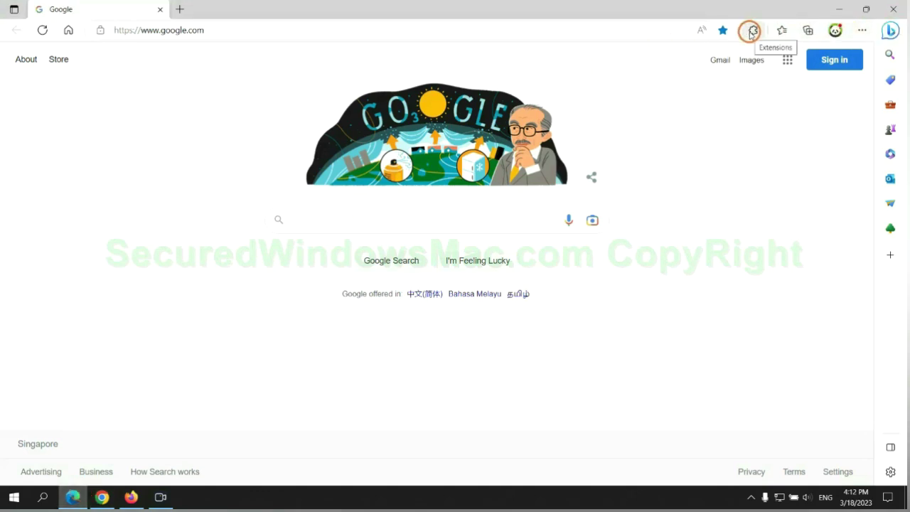
left_click(751, 32)
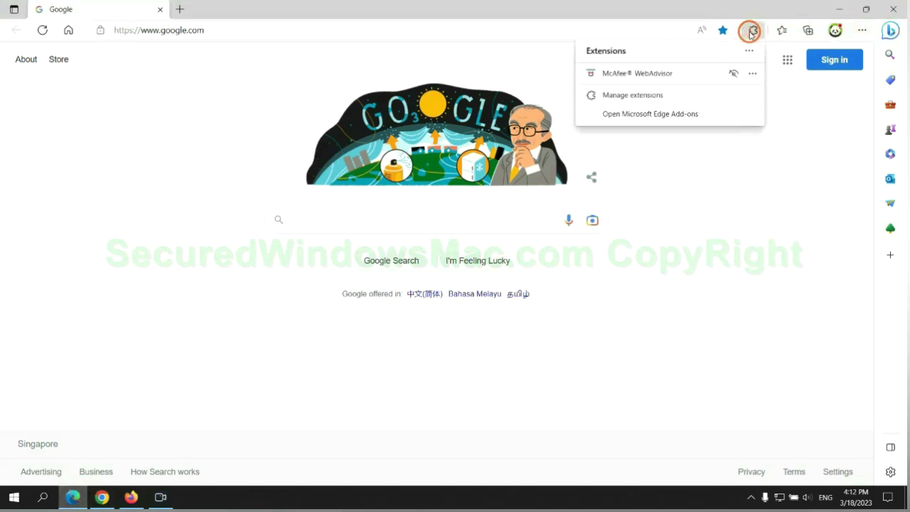
left_click(629, 94)
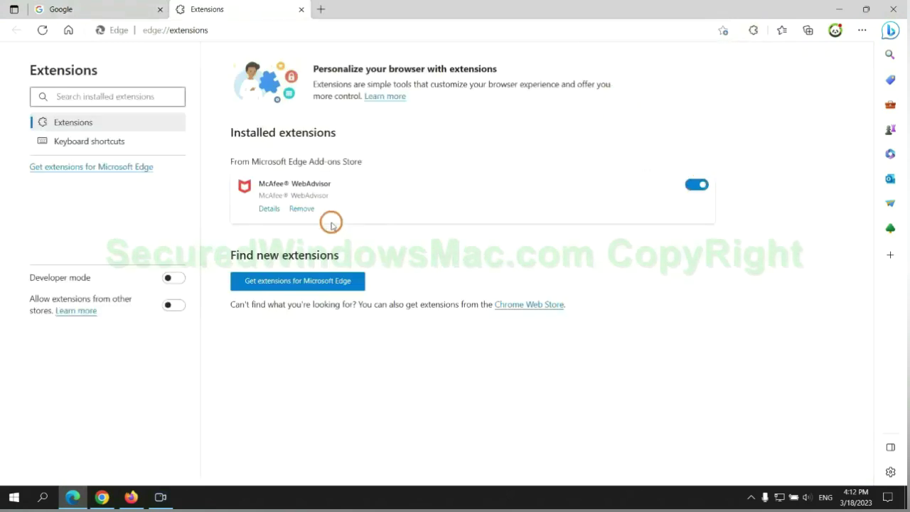
left_click(302, 209)
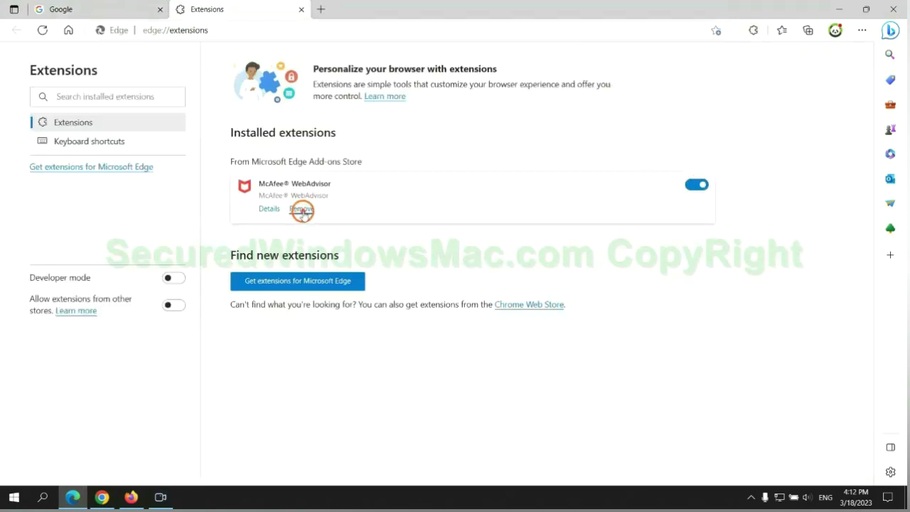
left_click(653, 112)
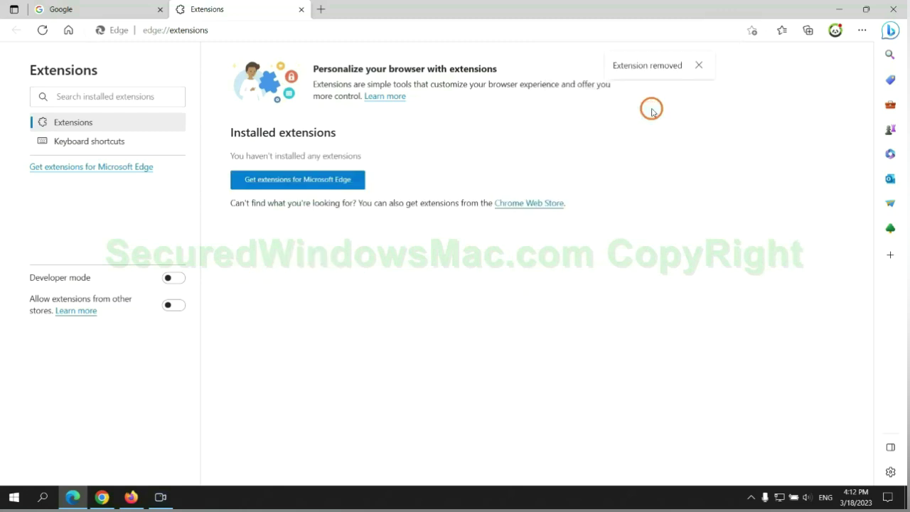
Step: Close Edge's extensions page, switch to Chrome and remove the Ecosia extension, closing its uninstall feedback page
left_click(301, 10)
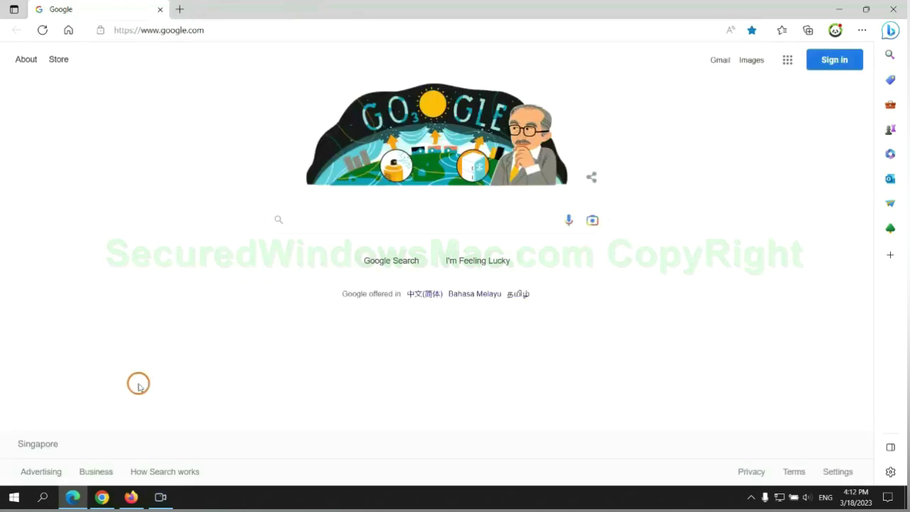
left_click(111, 501)
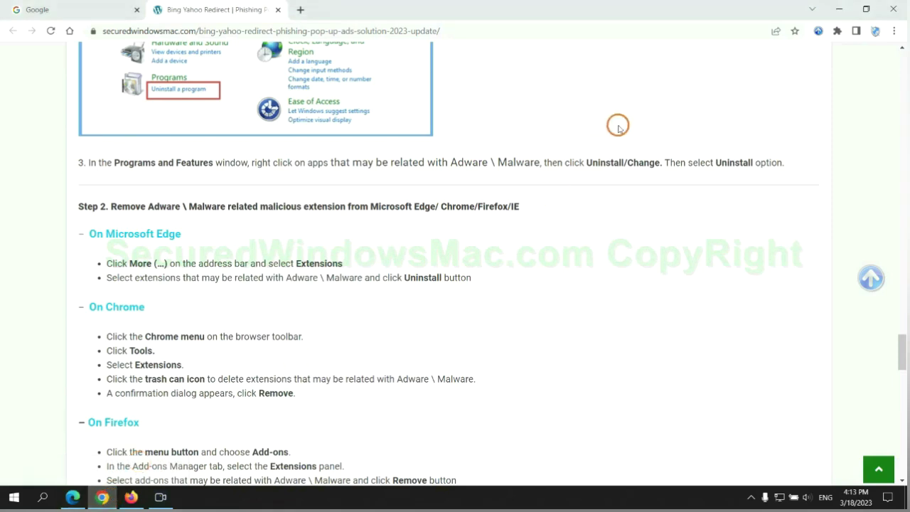
left_click(837, 31)
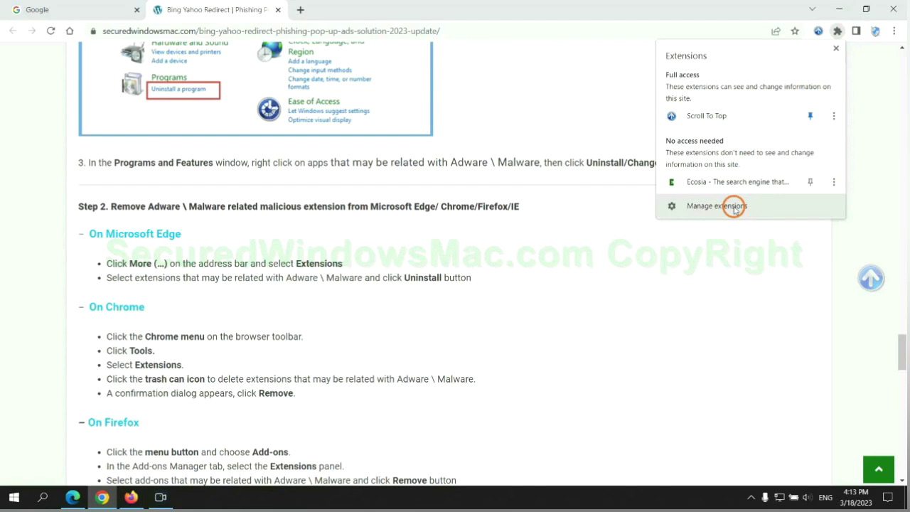
left_click(738, 208)
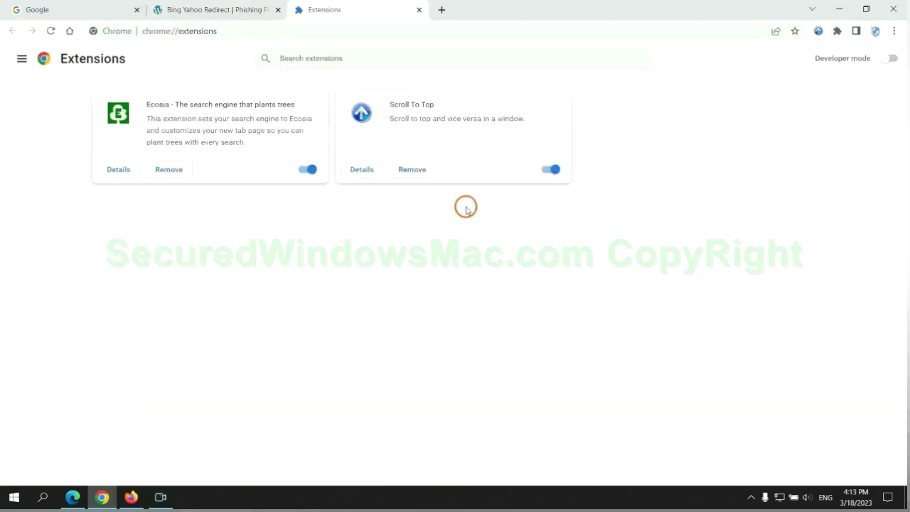
left_click(168, 169)
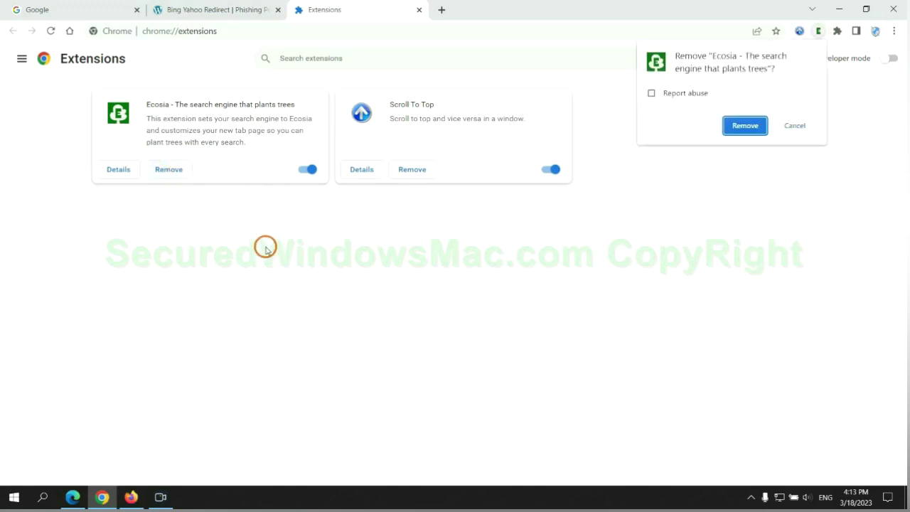
left_click(746, 125)
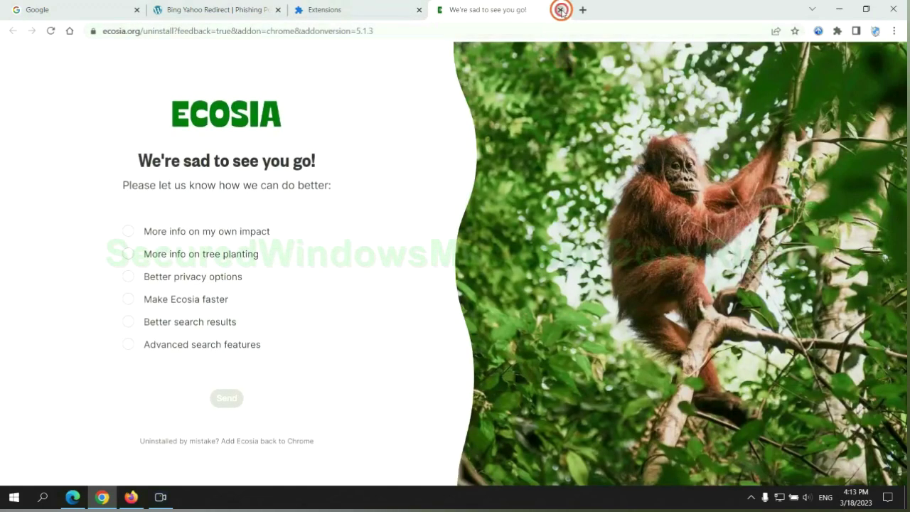
left_click(560, 10)
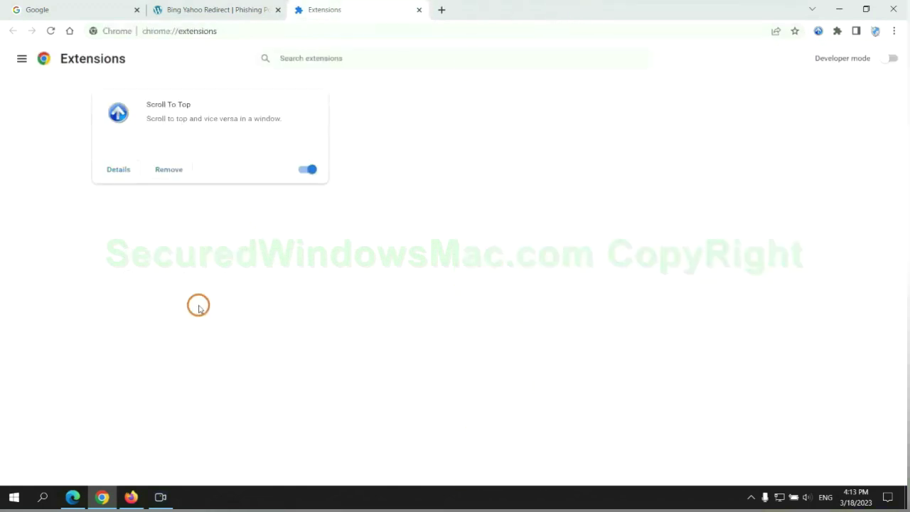
Step: Switch to Firefox and remove the Enhancer for YouTube extension through the extension management page
left_click(131, 495)
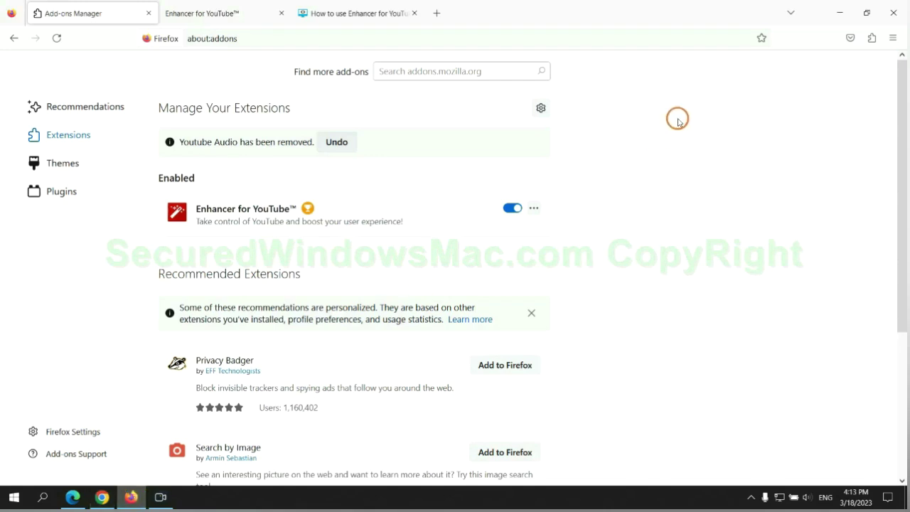
left_click(870, 39)
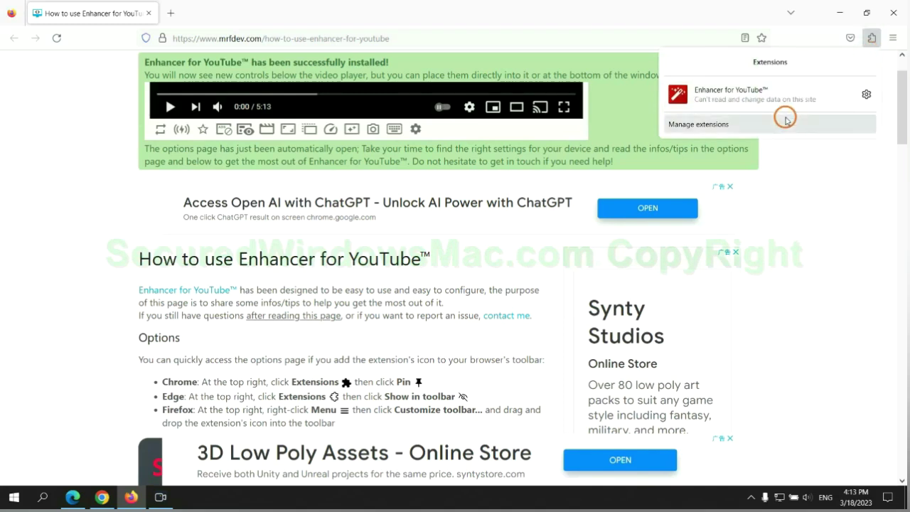
left_click(783, 122)
left_click(534, 173)
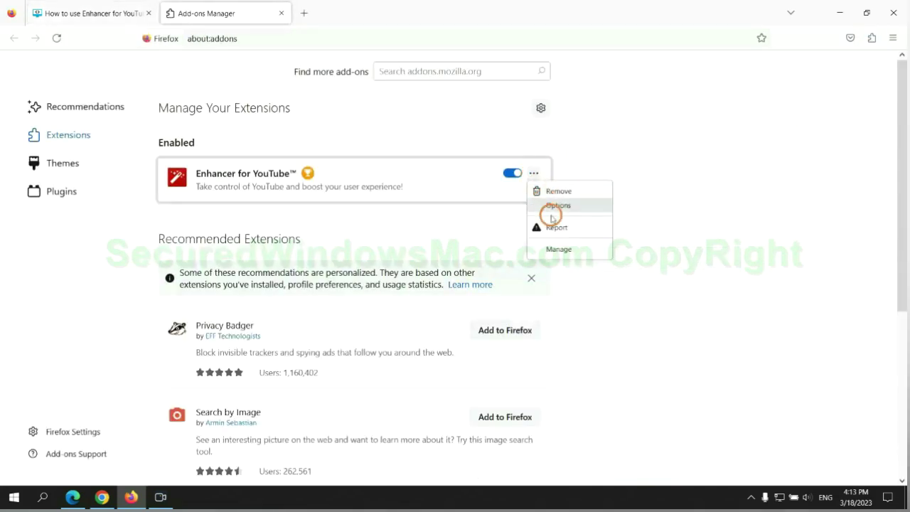
left_click(554, 191)
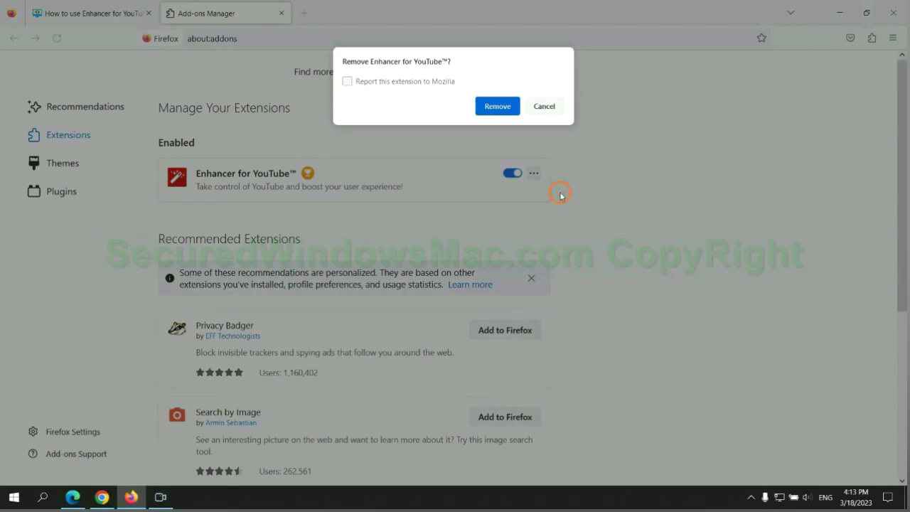
left_click(499, 107)
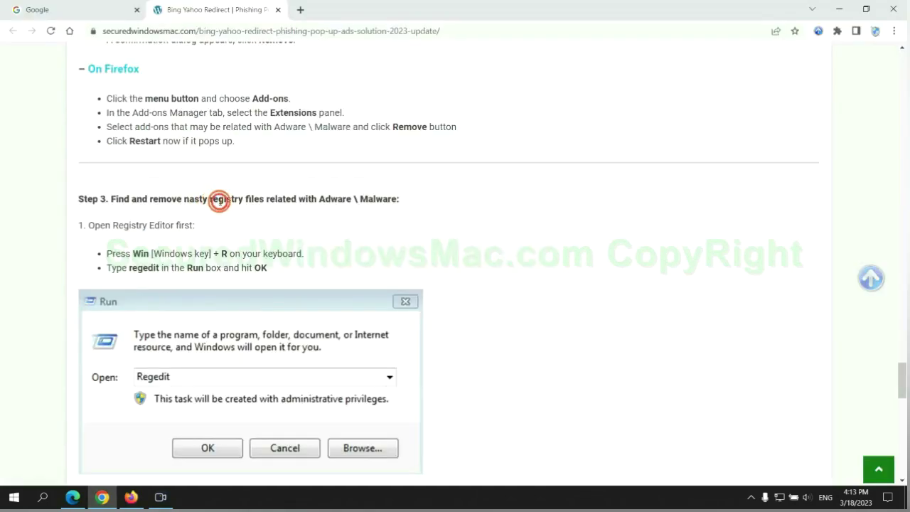
Step: Read Step 3 of the guide in Chrome and launch Registry Editor by running "regedit" from the Run dialog
left_click_drag(212, 199, 262, 210)
left_click(262, 209)
scroll(263, 220, "down", 2)
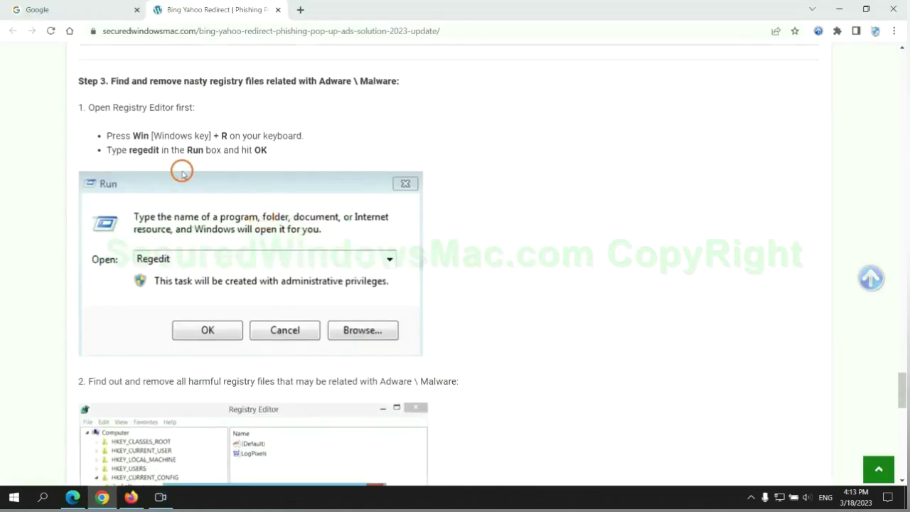
key("super+r")
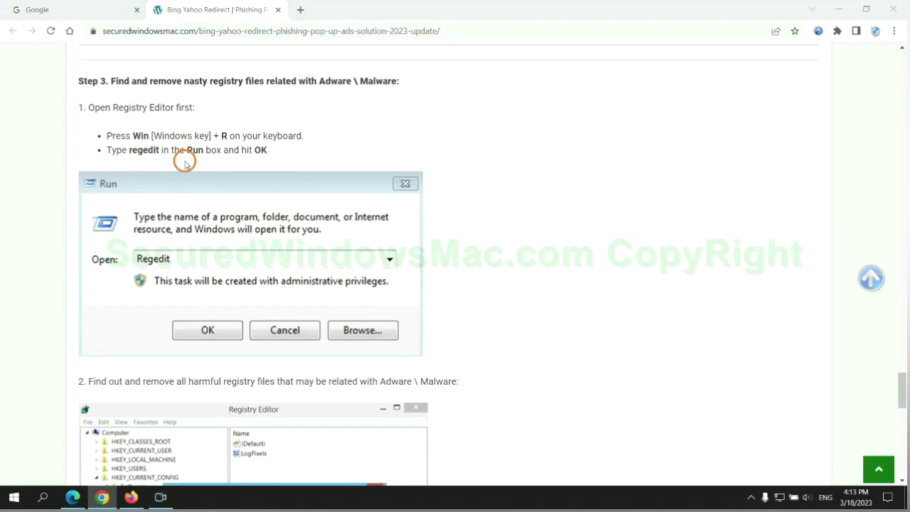
type("rege")
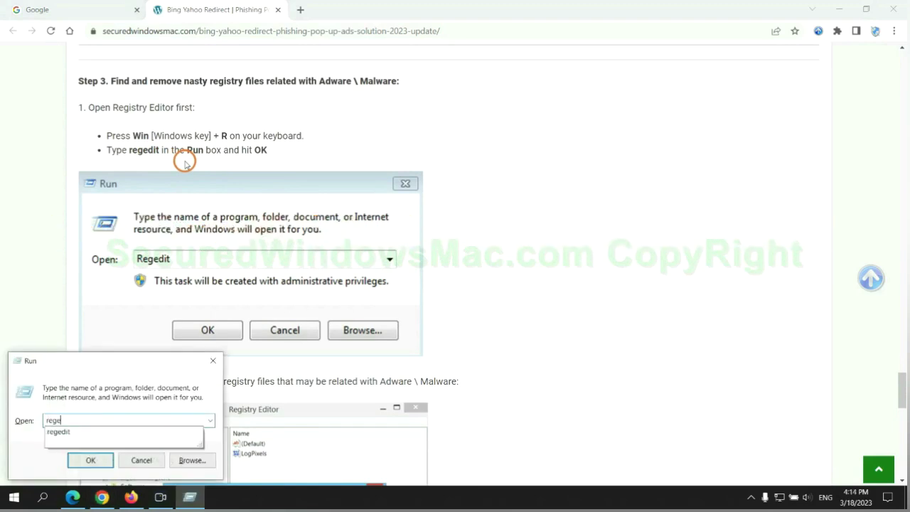
type("dit")
key("Return")
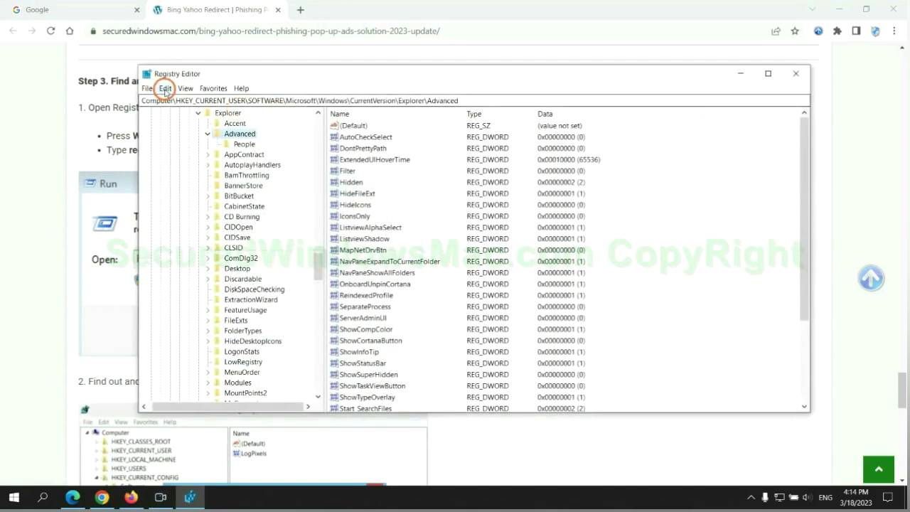
Step: Search the registry for "Apps" and show the available actions for the StoreAppsOnTaskbar value
left_click(165, 88)
left_click(206, 170)
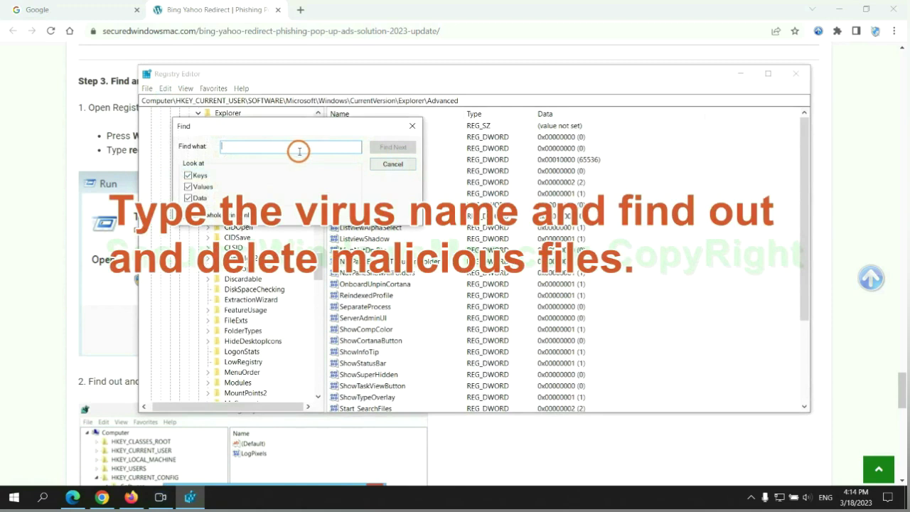
type("Apps")
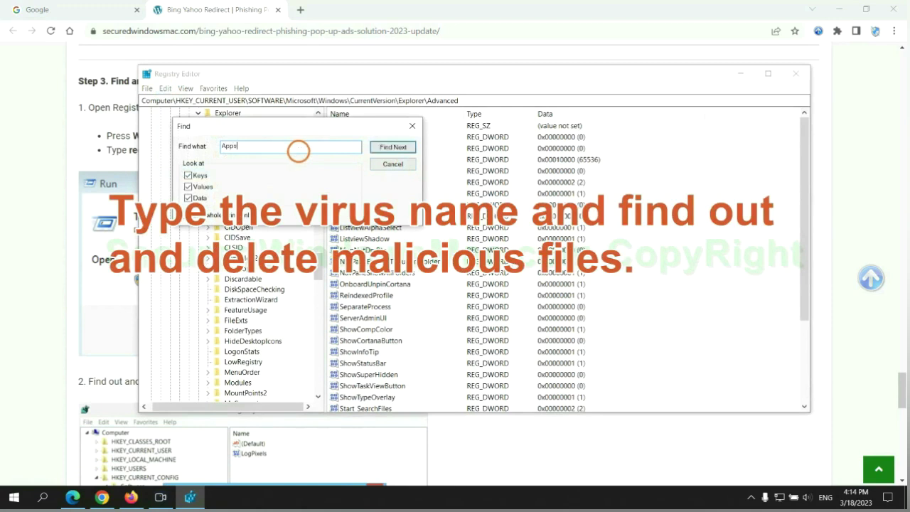
key("Return")
scroll(521, 301, "down", 2)
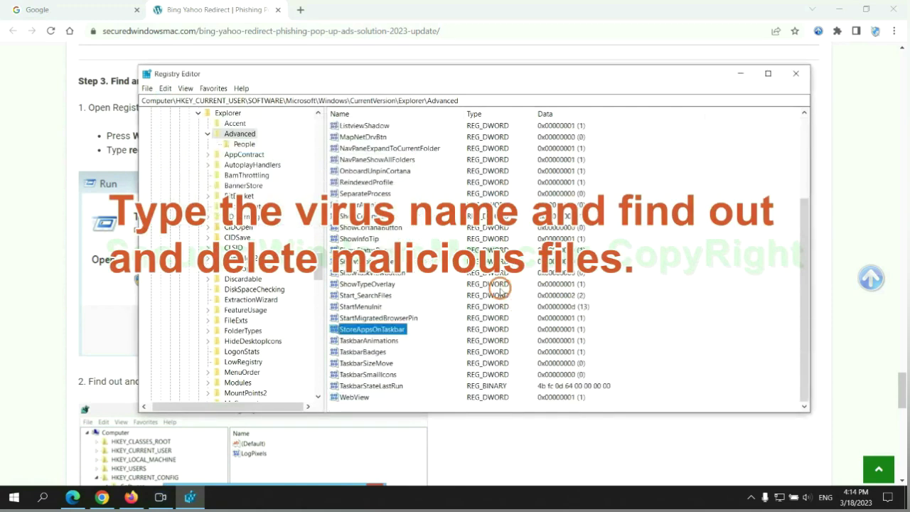
right_click(399, 331)
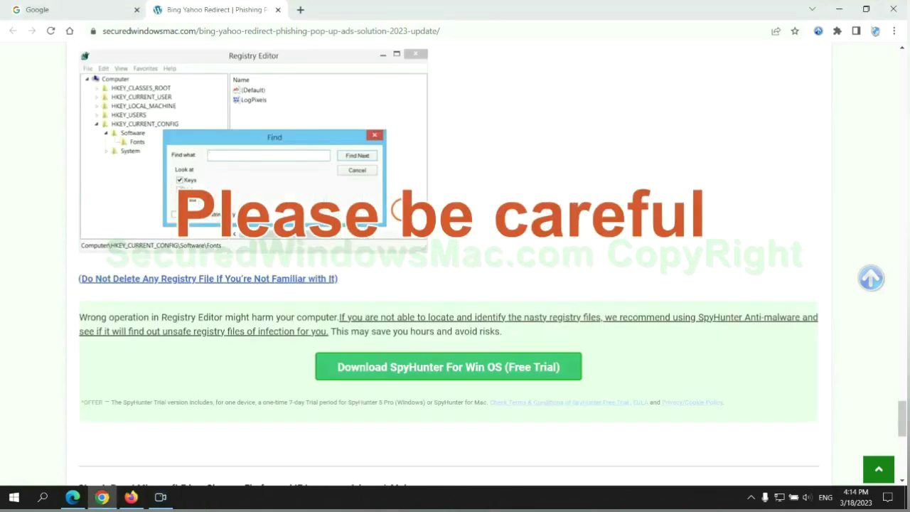
Step: Read Step 4 of the guide, switch to Microsoft Edge and bring up the Clear browsing data options in its privacy settings
scroll(400, 209, "down", 1)
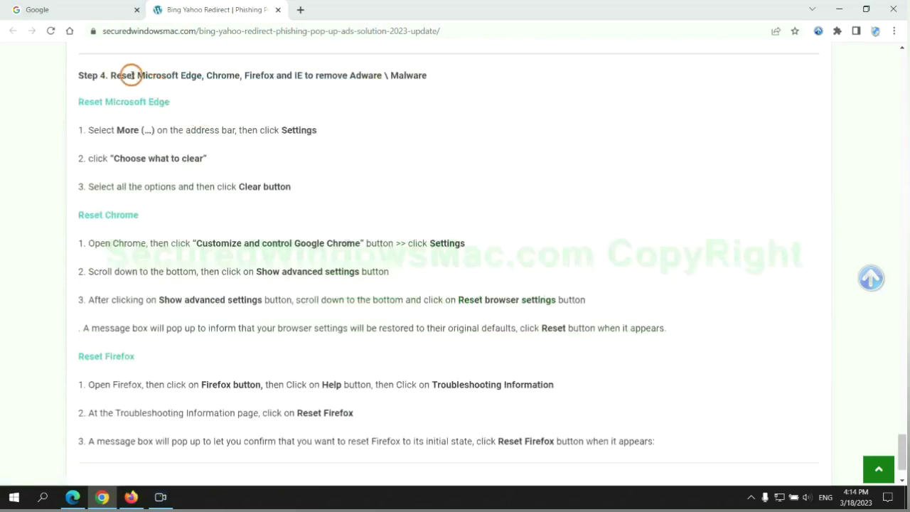
double_click(119, 73)
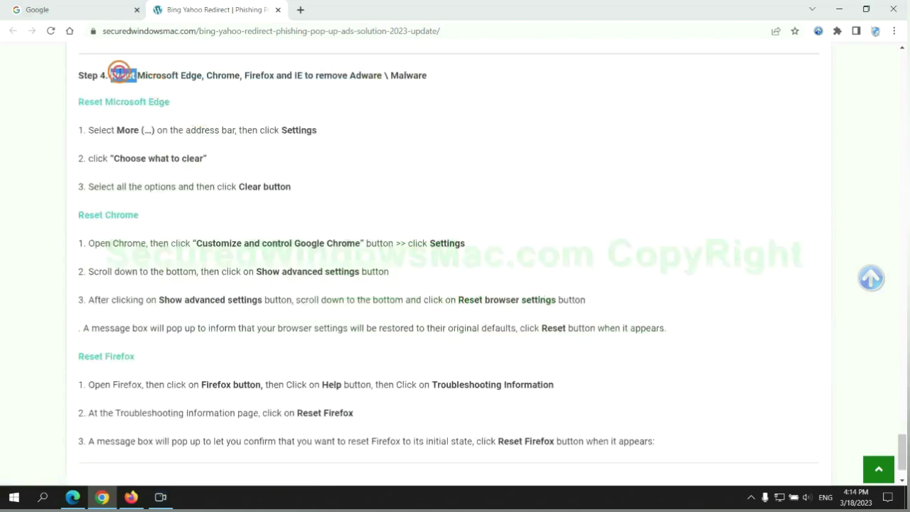
left_click(344, 102)
left_click(71, 494)
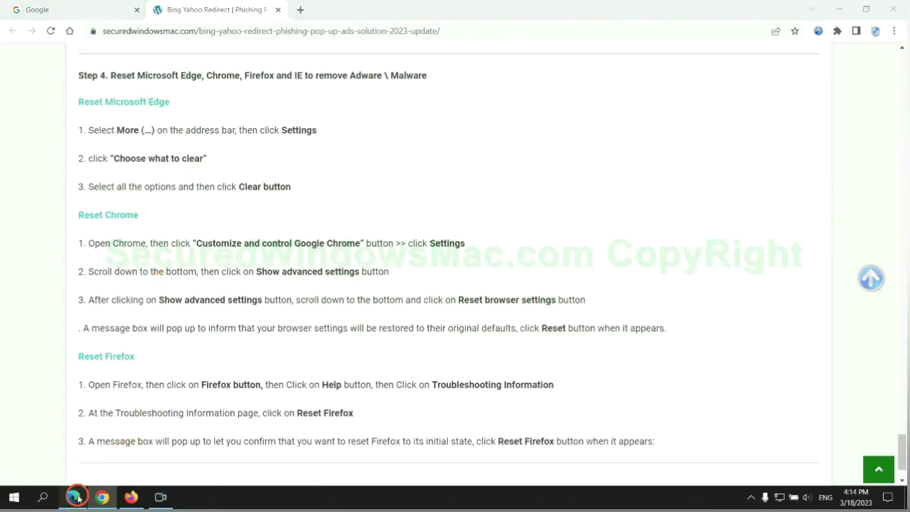
left_click(859, 33)
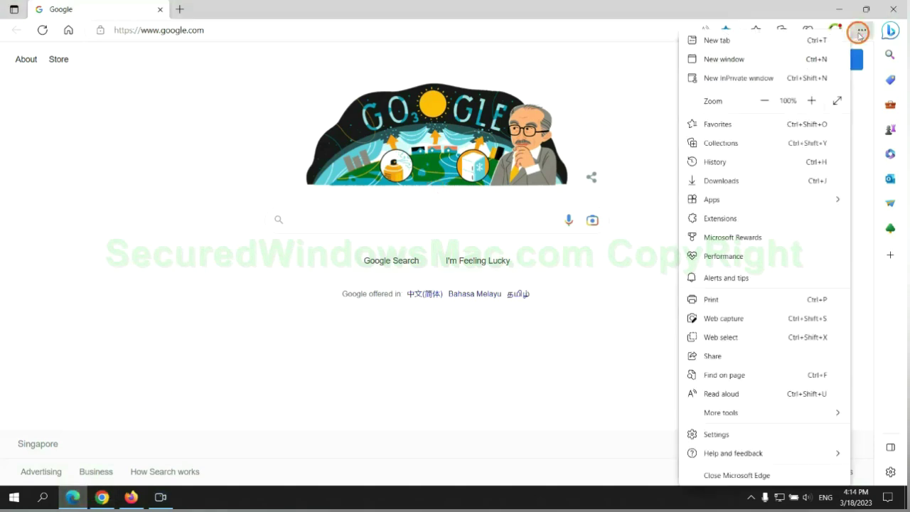
left_click(711, 434)
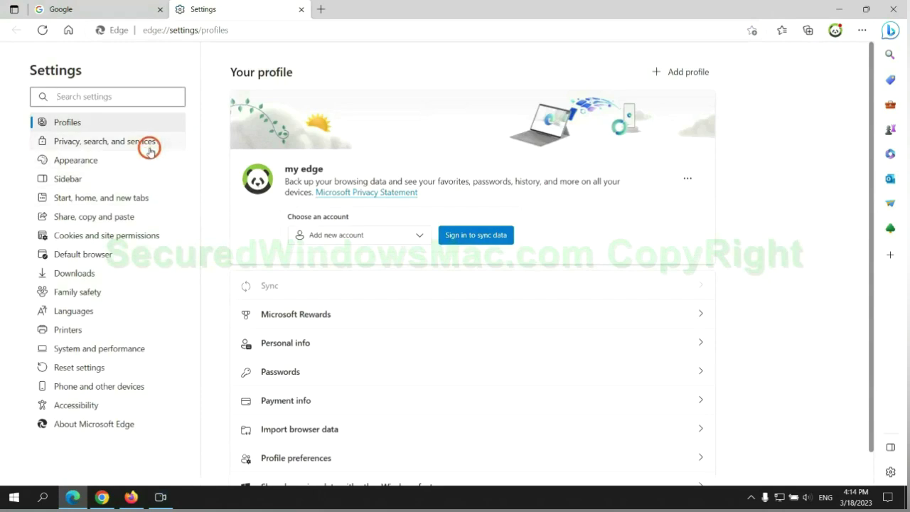
left_click(149, 149)
scroll(741, 315, "down", 3)
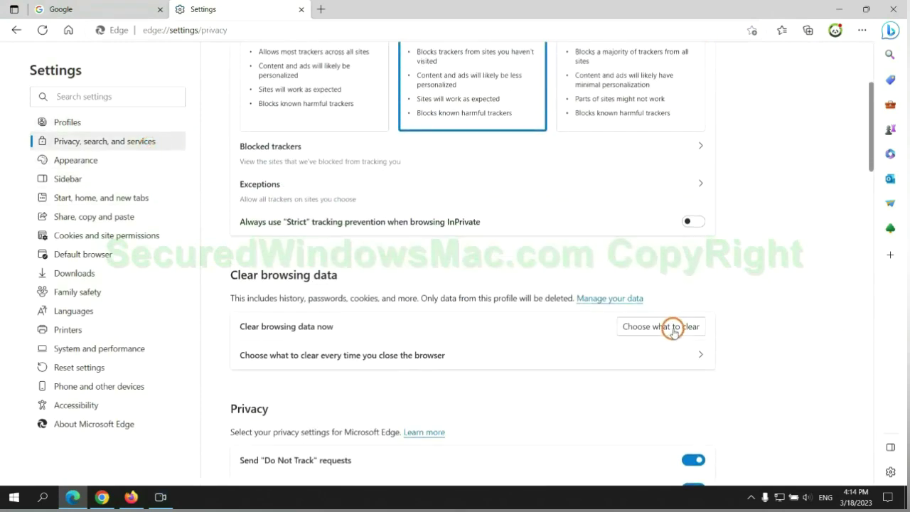
left_click(672, 328)
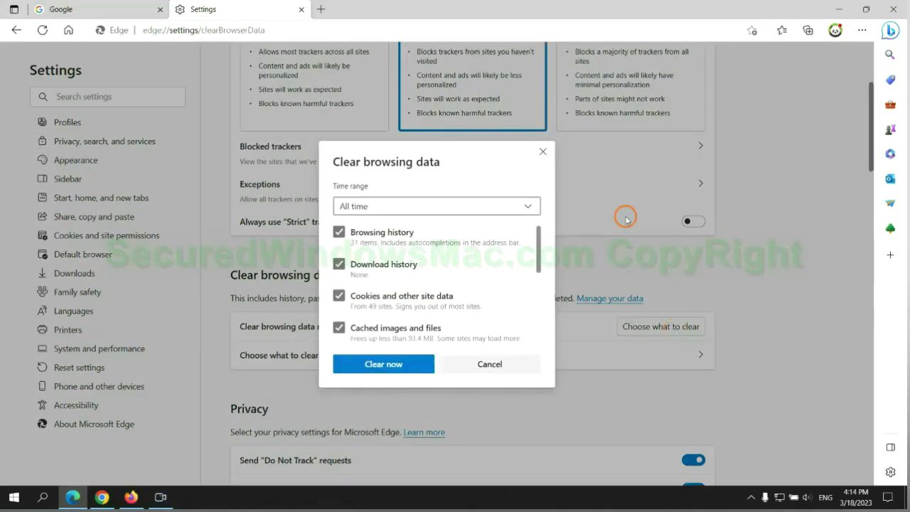
left_click(399, 366)
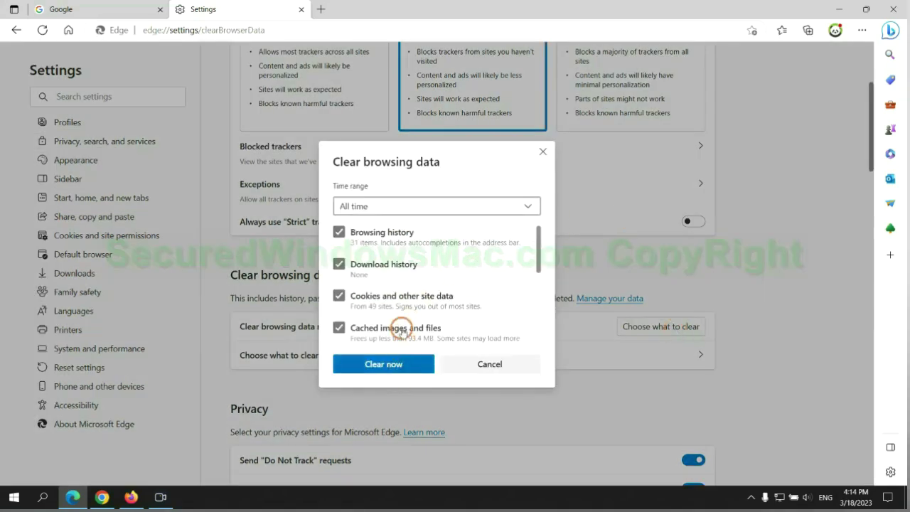
Step: Switch to Chrome, search its settings for "reset" and bring up the confirmation for restoring settings to their original defaults
left_click(103, 496)
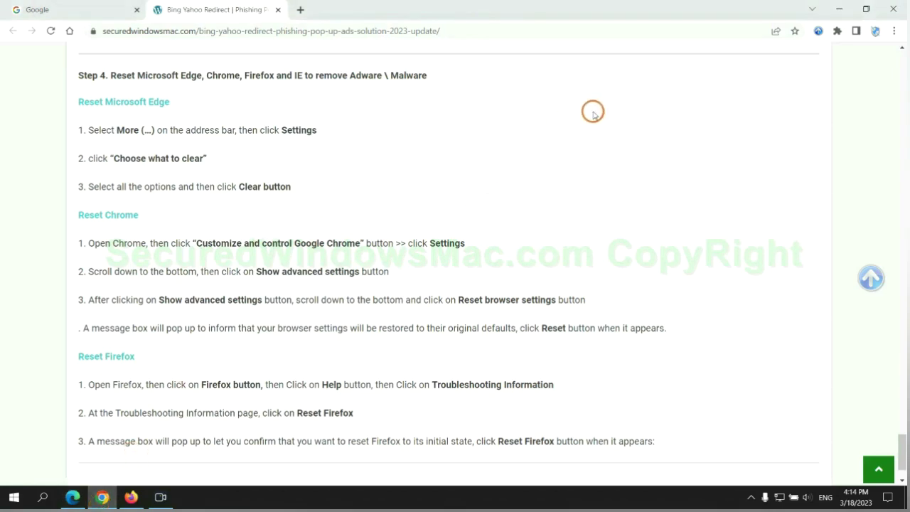
left_click(893, 32)
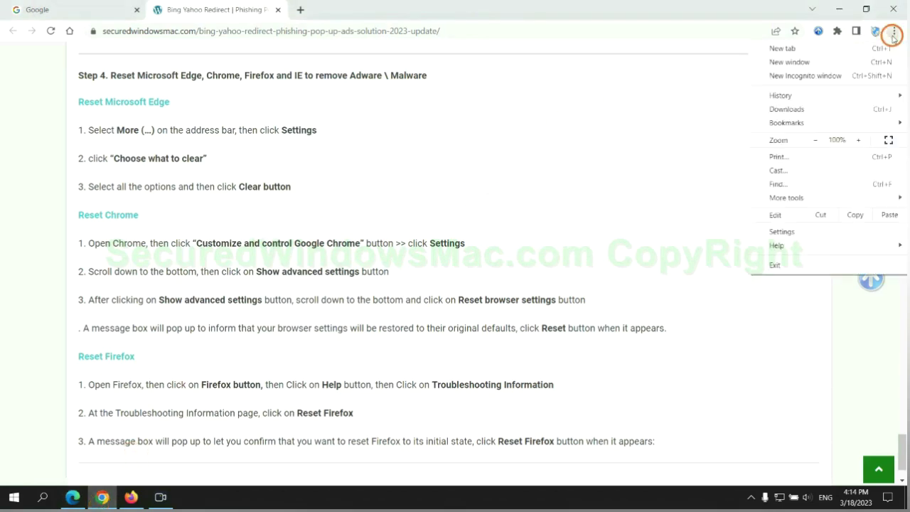
left_click(788, 230)
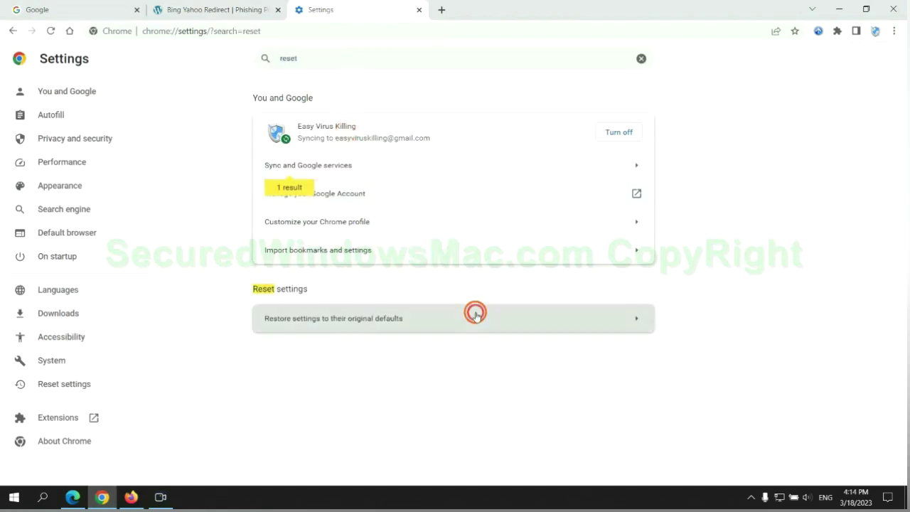
left_click(475, 317)
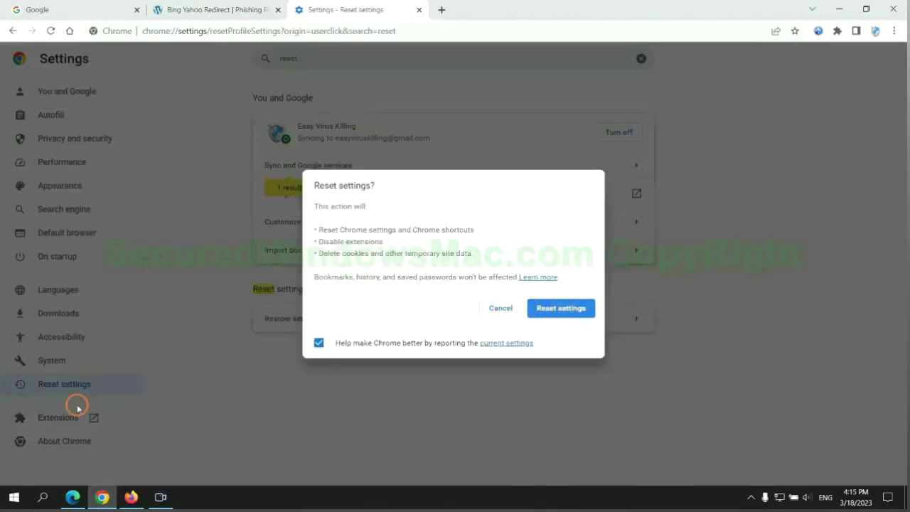
Step: Switch to Firefox, open its Troubleshooting Information page and choose to refresh Firefox
left_click(130, 495)
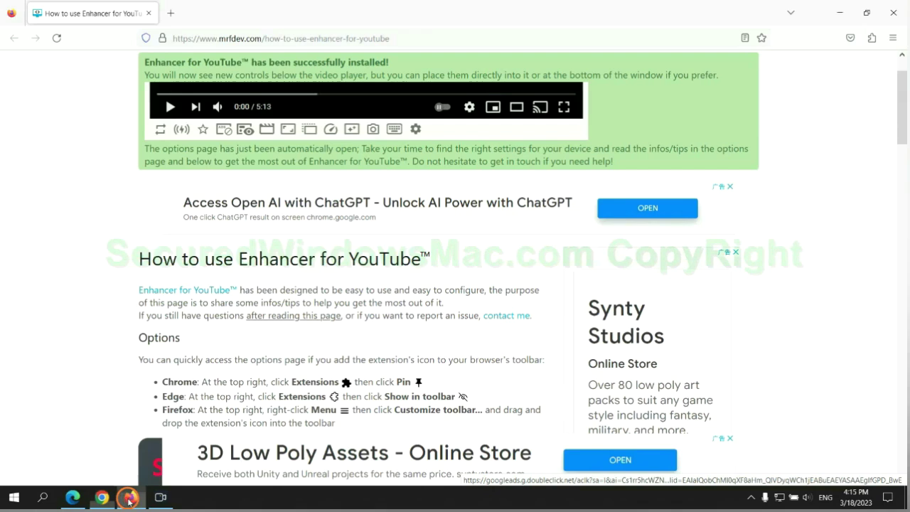
left_click(891, 39)
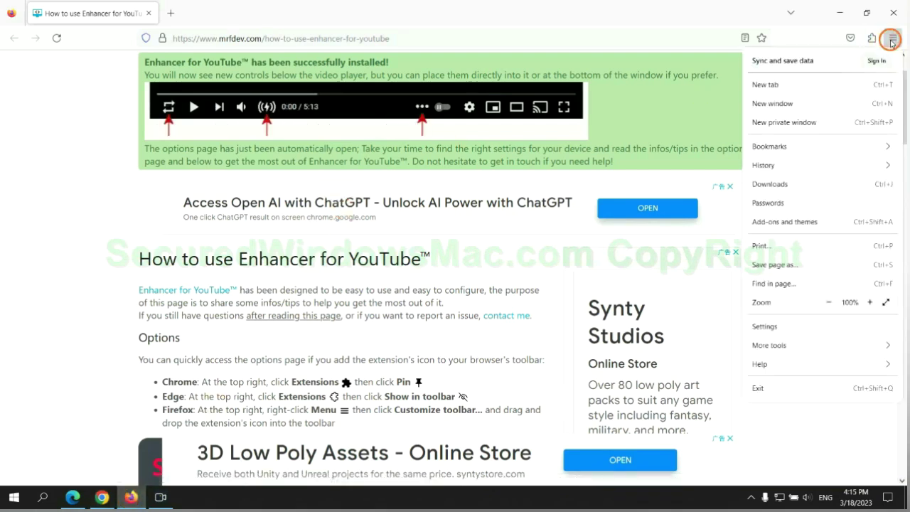
left_click(771, 364)
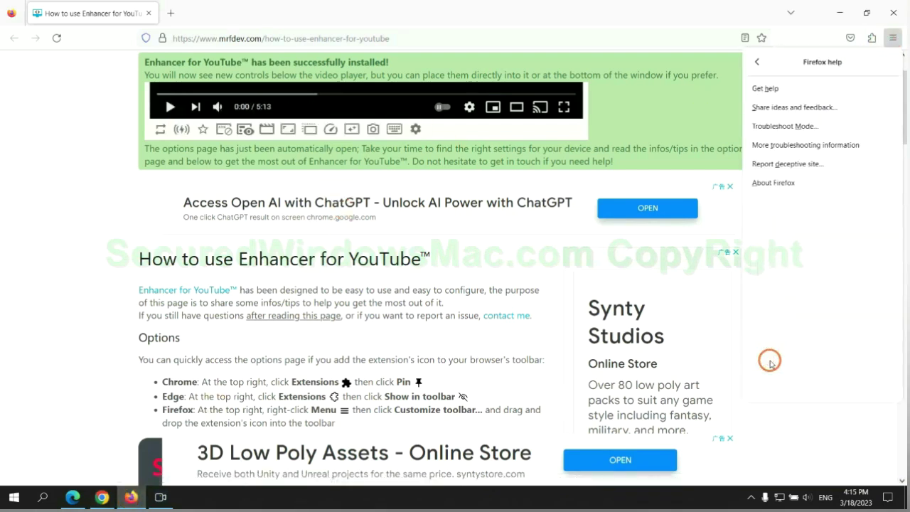
left_click(808, 146)
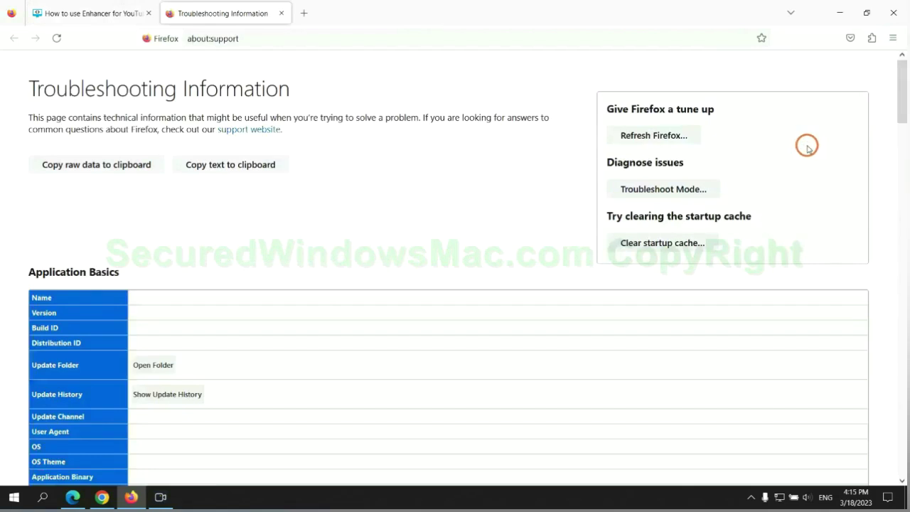
left_click(617, 135)
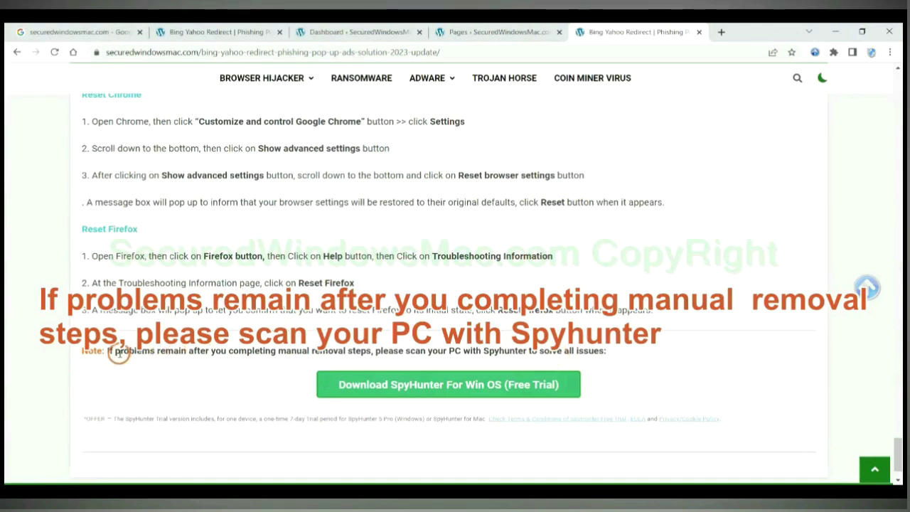
Step: Highlight the guide's closing note in Chrome about scanning the PC with Spyhunter if problems remain
left_click_drag(106, 350, 201, 353)
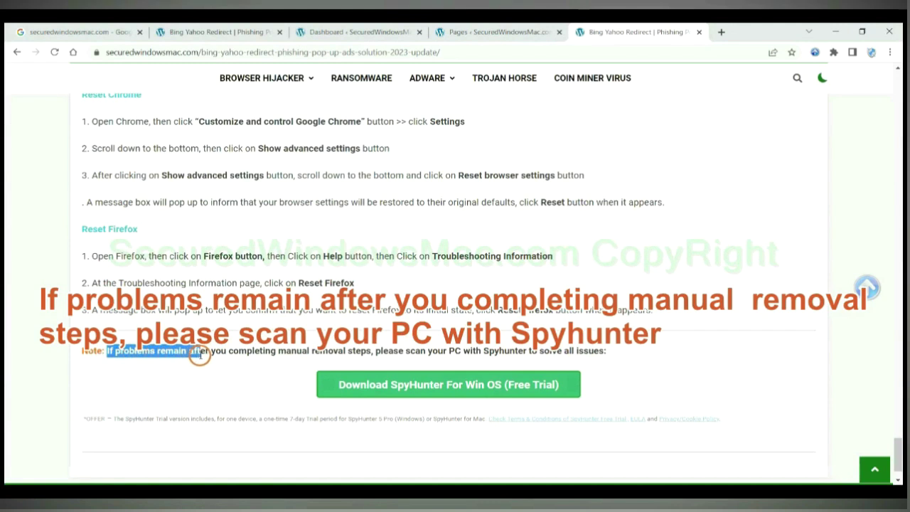